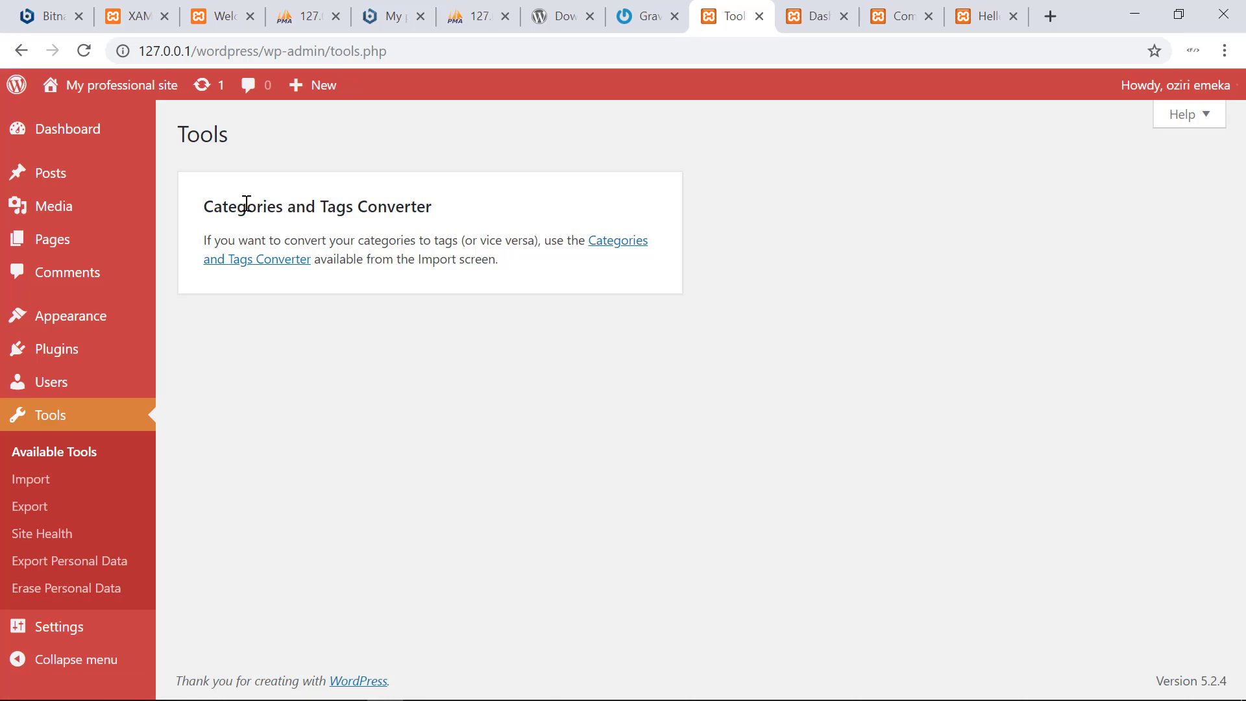
# - Read the Categories and Tags Converter description on the Available Tools page
pyautogui.moveTo(213, 206); pyautogui.dragTo(460, 211)
pyautogui.click(460, 210)
pyautogui.moveTo(351, 244); pyautogui.dragTo(404, 243)
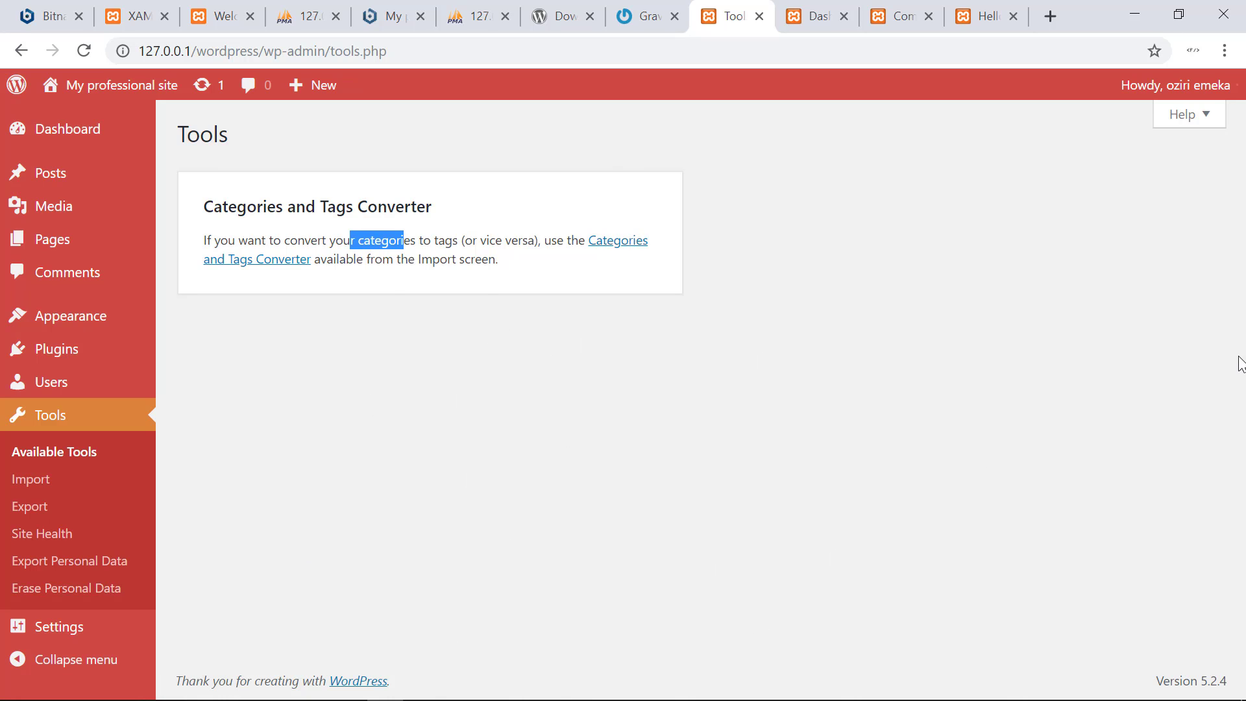
# - Open the Import tools page and review the listed importers, from Blogger and Blogroll through to WordPress
pyautogui.click(53, 480)
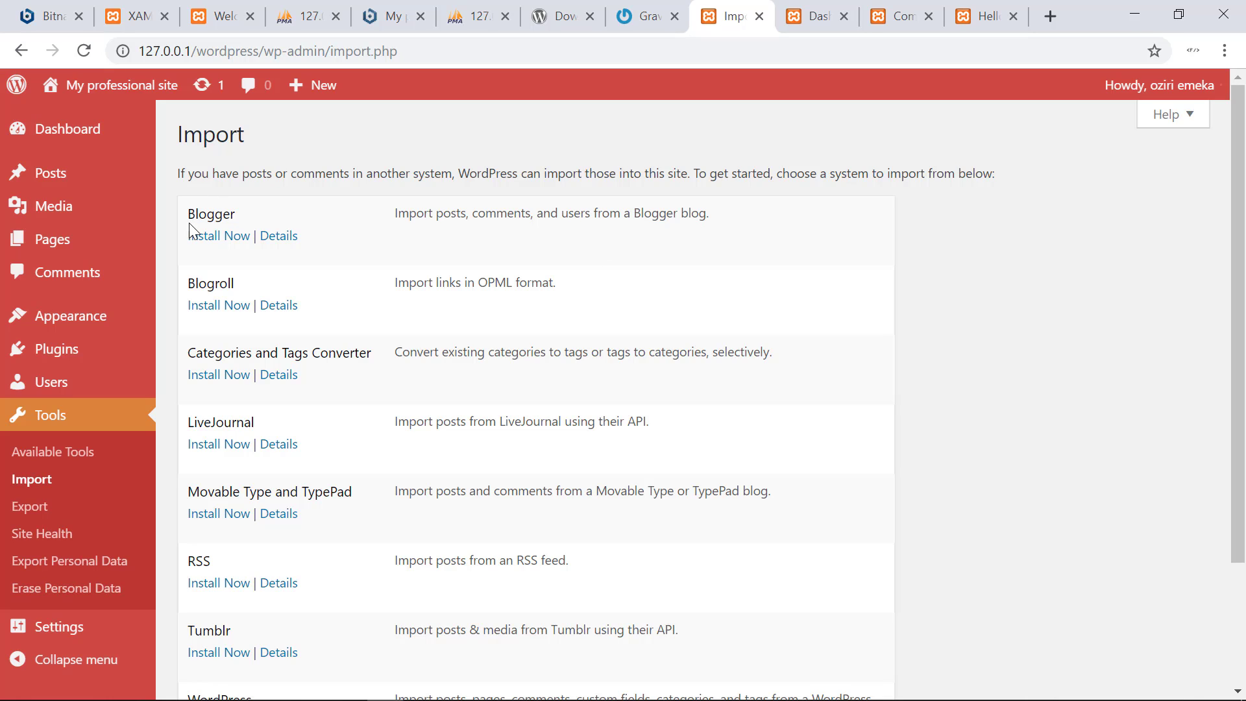
pyautogui.moveTo(189, 220); pyautogui.dragTo(260, 213)
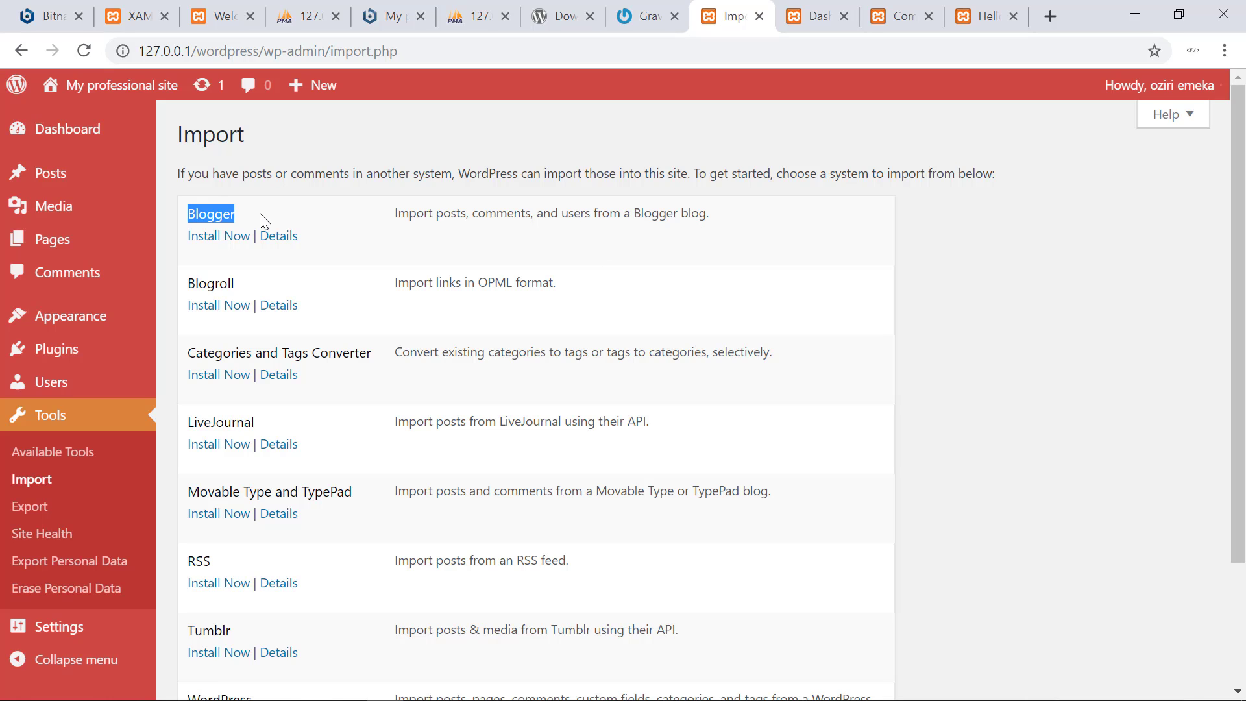
pyautogui.click(196, 206)
pyautogui.moveTo(188, 214); pyautogui.dragTo(258, 209)
pyautogui.click(188, 286)
pyautogui.moveTo(184, 291); pyautogui.dragTo(259, 284)
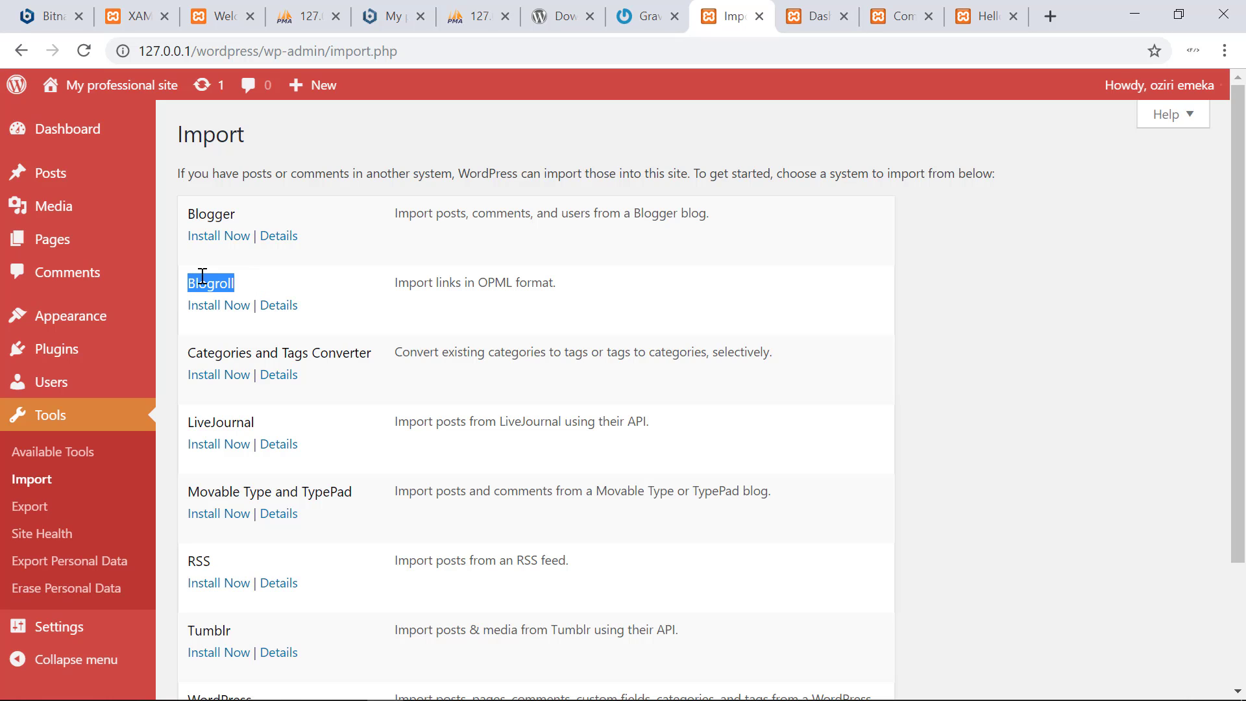
pyautogui.moveTo(187, 352); pyautogui.dragTo(312, 352)
pyautogui.scroll(-1, 209, 368)
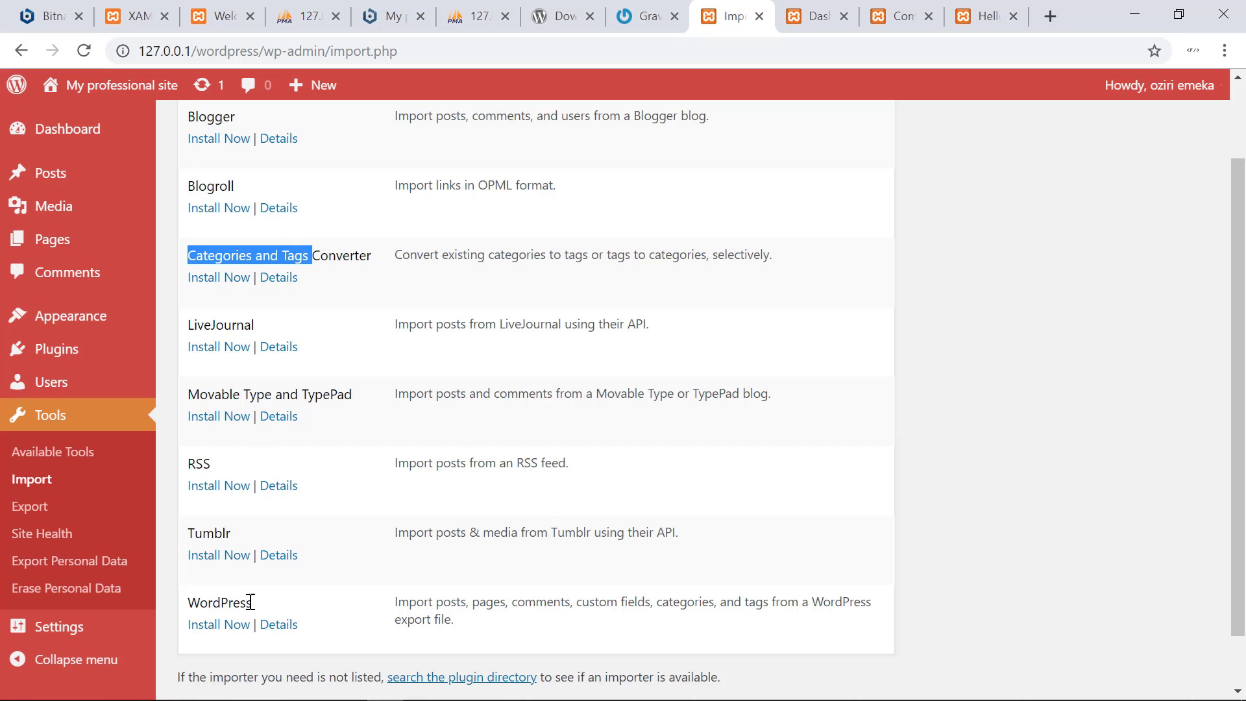
pyautogui.click(1106, 263)
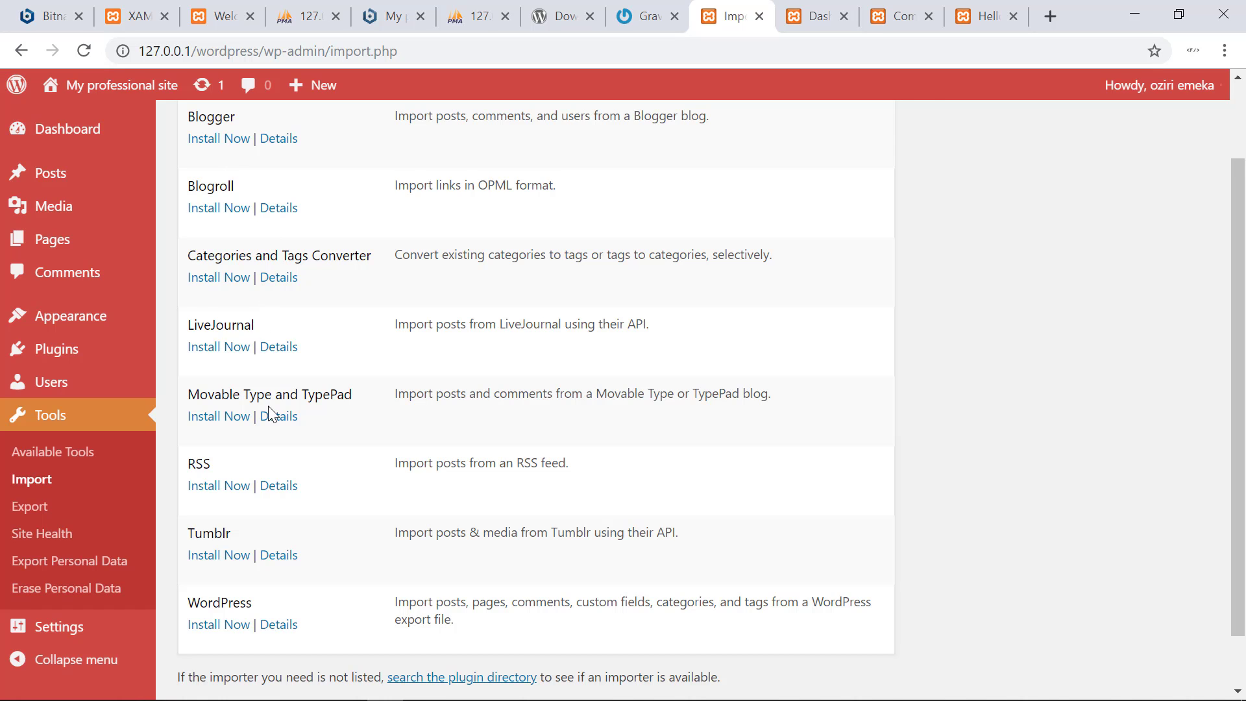
pyautogui.scroll(3, 256, 414)
pyautogui.scroll(-3, 205, 239)
pyautogui.scroll(-1, 208, 403)
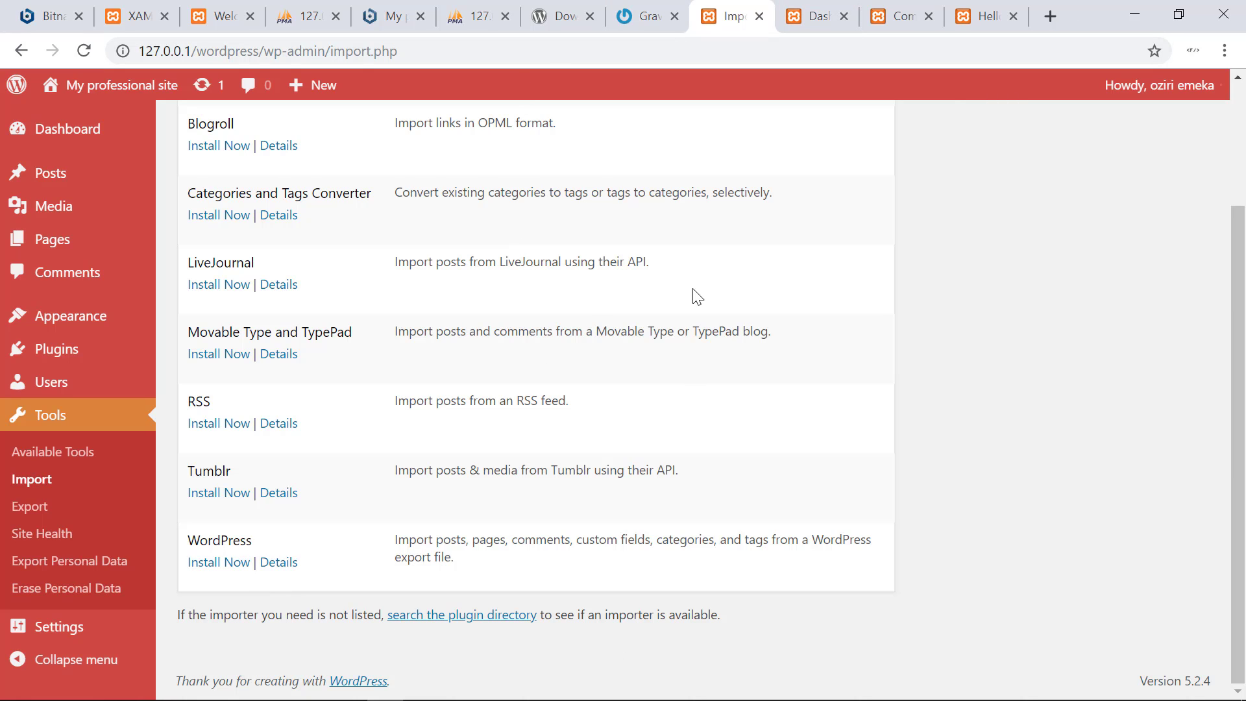
# - Open the Export tools page and read its instructions and the heading for choosing what to export
pyautogui.click(31, 508)
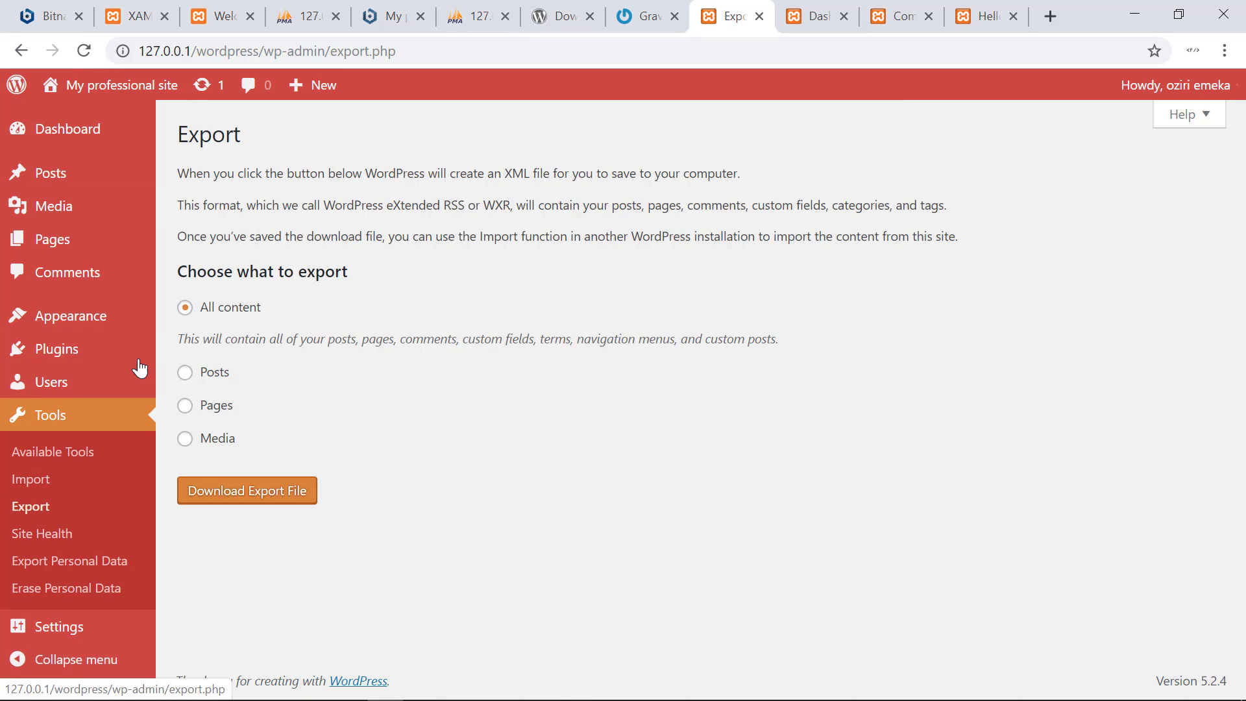
pyautogui.moveTo(214, 172); pyautogui.dragTo(220, 184)
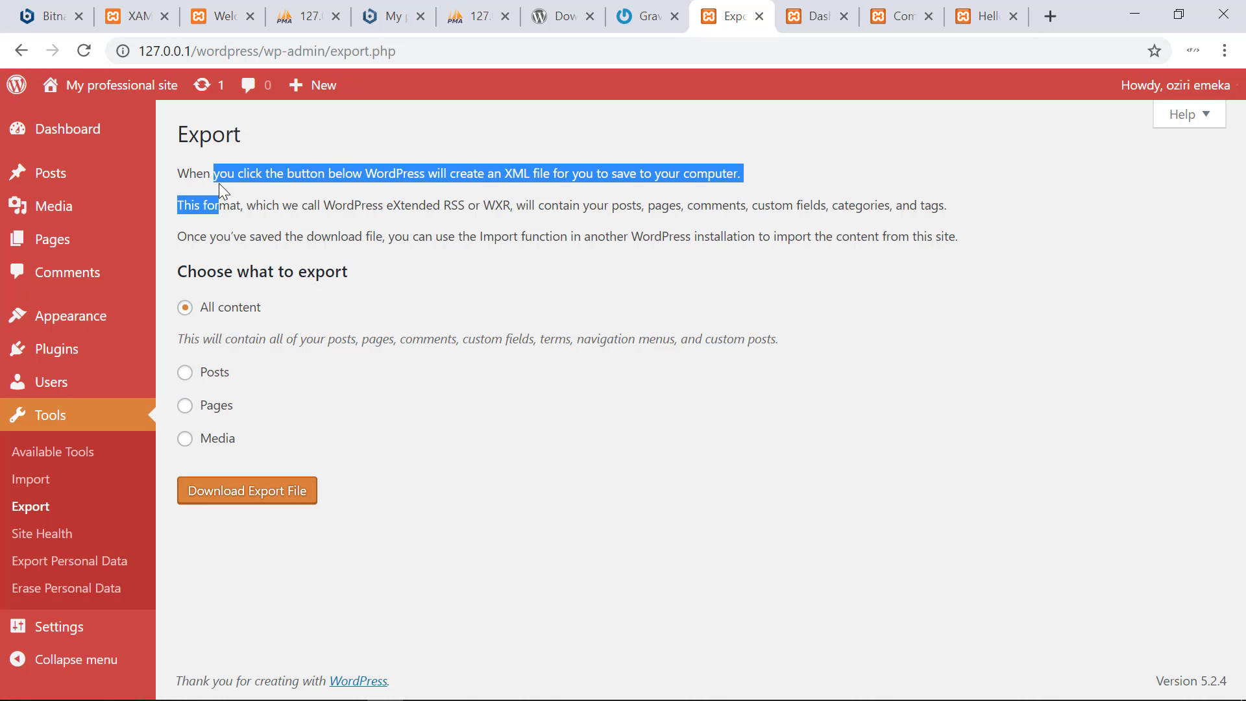
pyautogui.moveTo(215, 267); pyautogui.dragTo(342, 266)
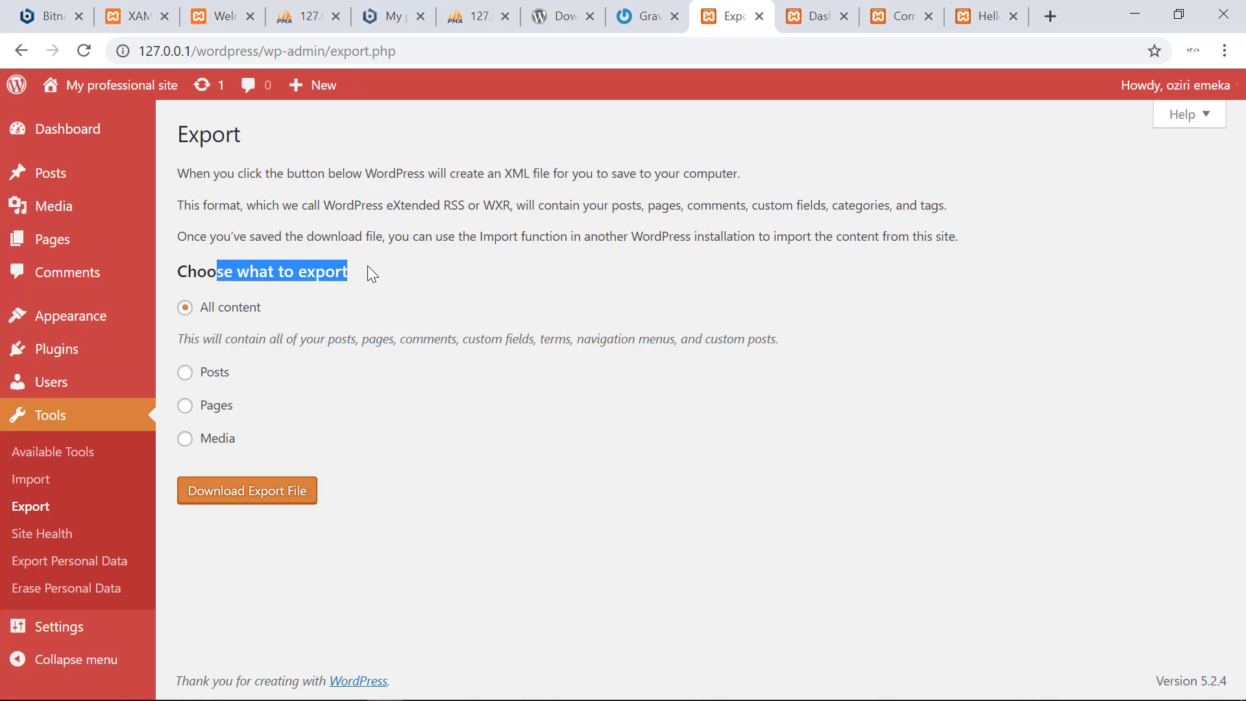
pyautogui.click(368, 267)
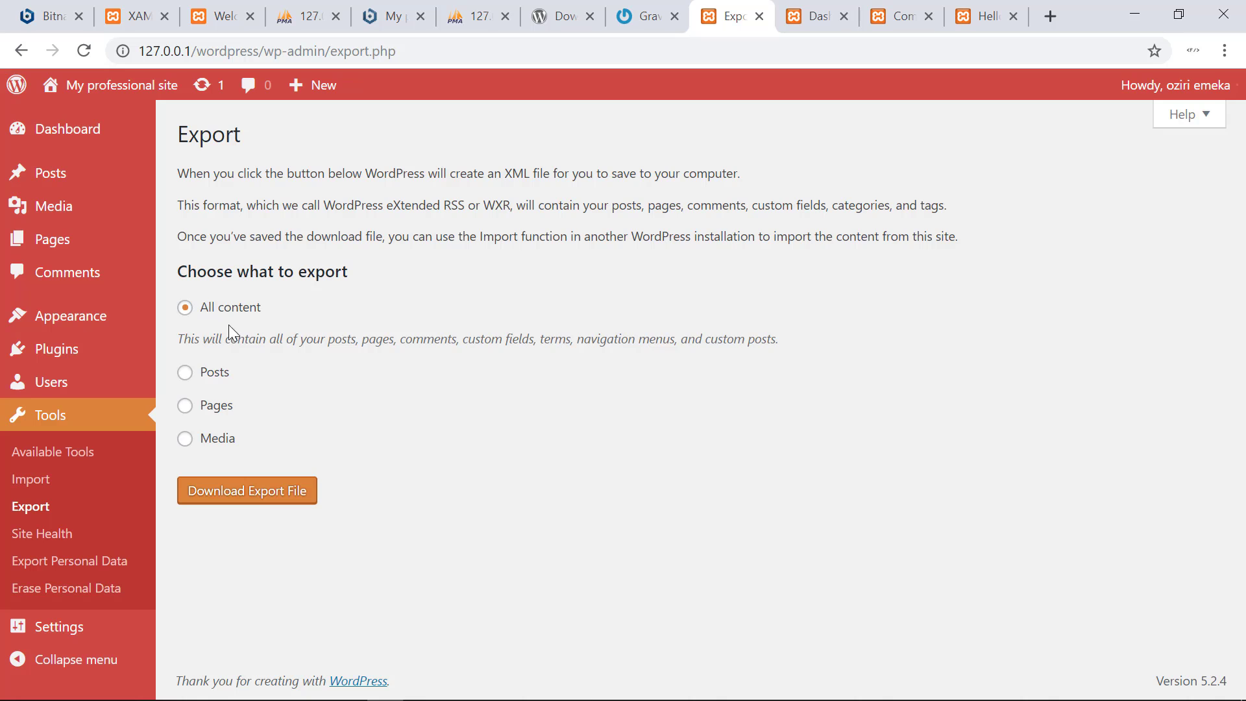
# - Preview the export choices by selecting Posts, Pages and Media in turn
pyautogui.click(215, 374)
pyautogui.click(209, 554)
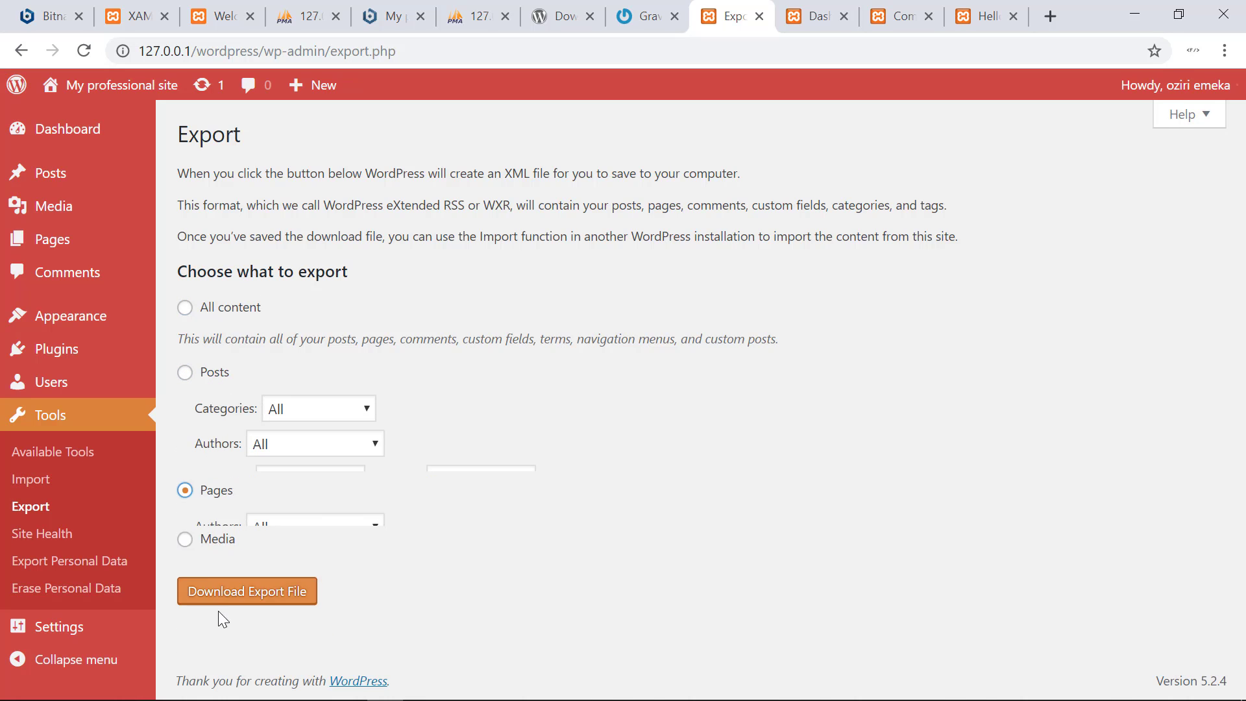
pyautogui.moveTo(217, 549); pyautogui.dragTo(214, 561)
pyautogui.click(225, 556)
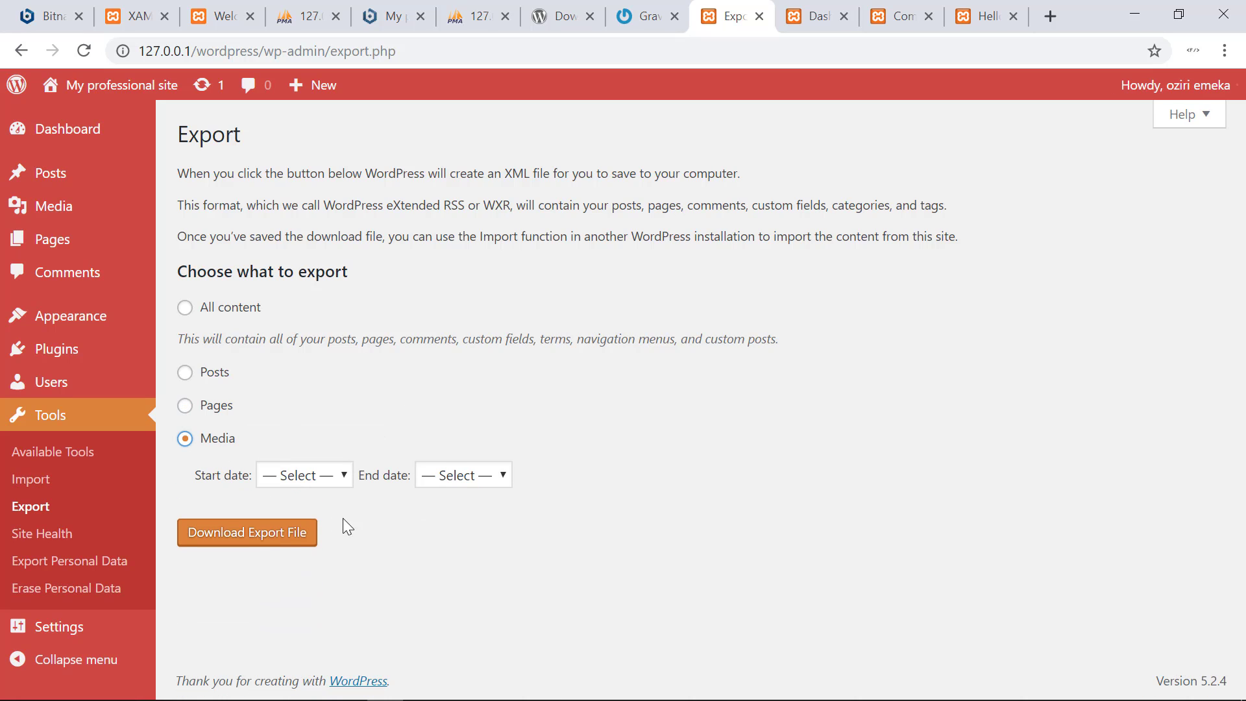
# - Select Posts as the export content and examine its category, author, start date, end date and status filter choices
pyautogui.click(201, 373)
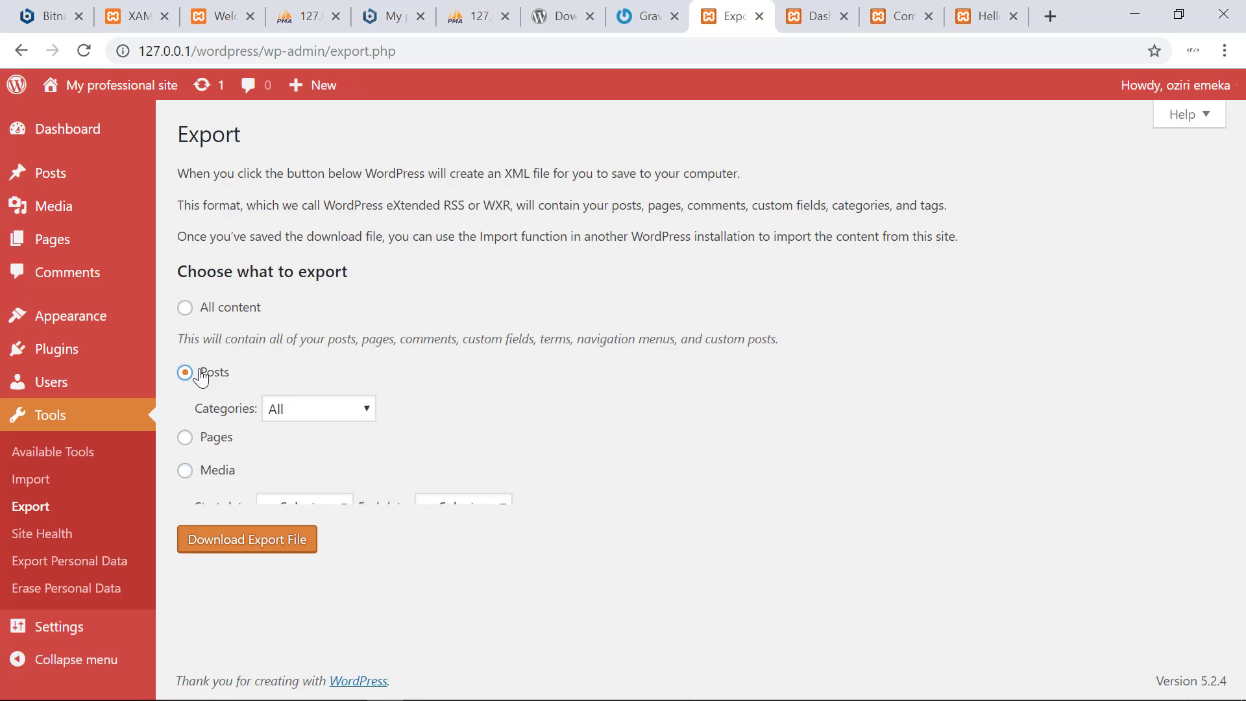
pyautogui.click(302, 407)
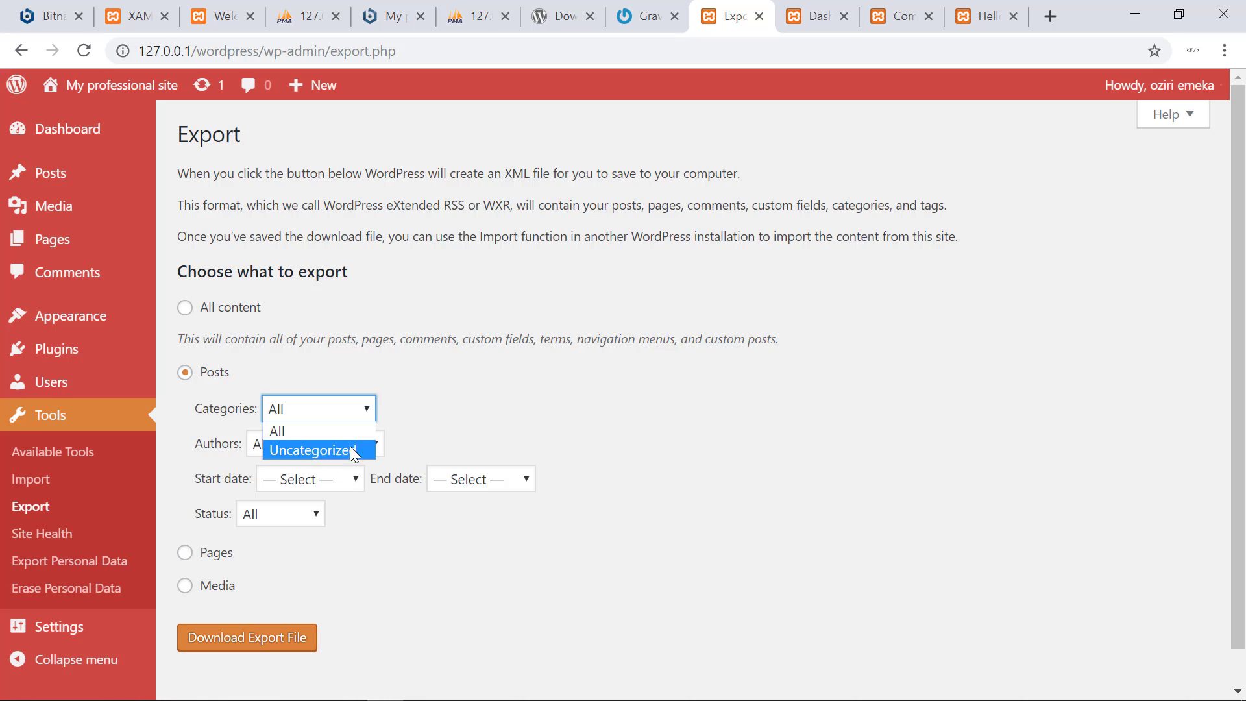
pyautogui.click(447, 422)
pyautogui.click(340, 412)
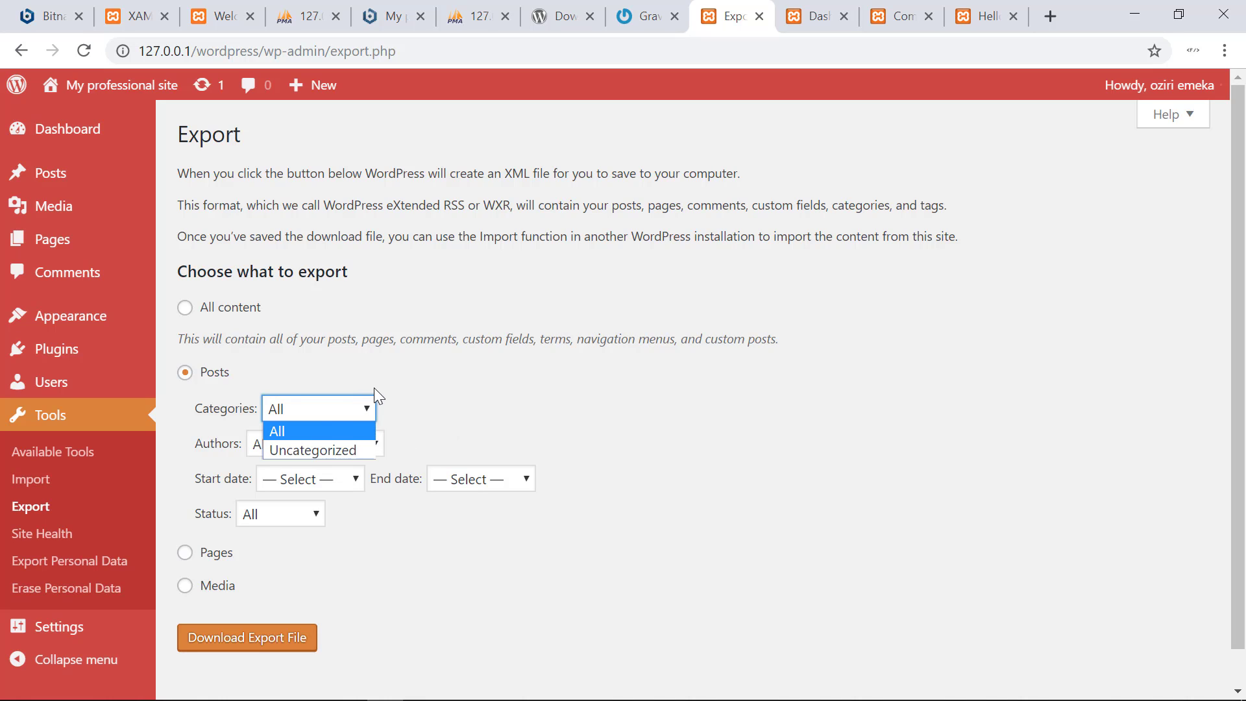
pyautogui.click(422, 419)
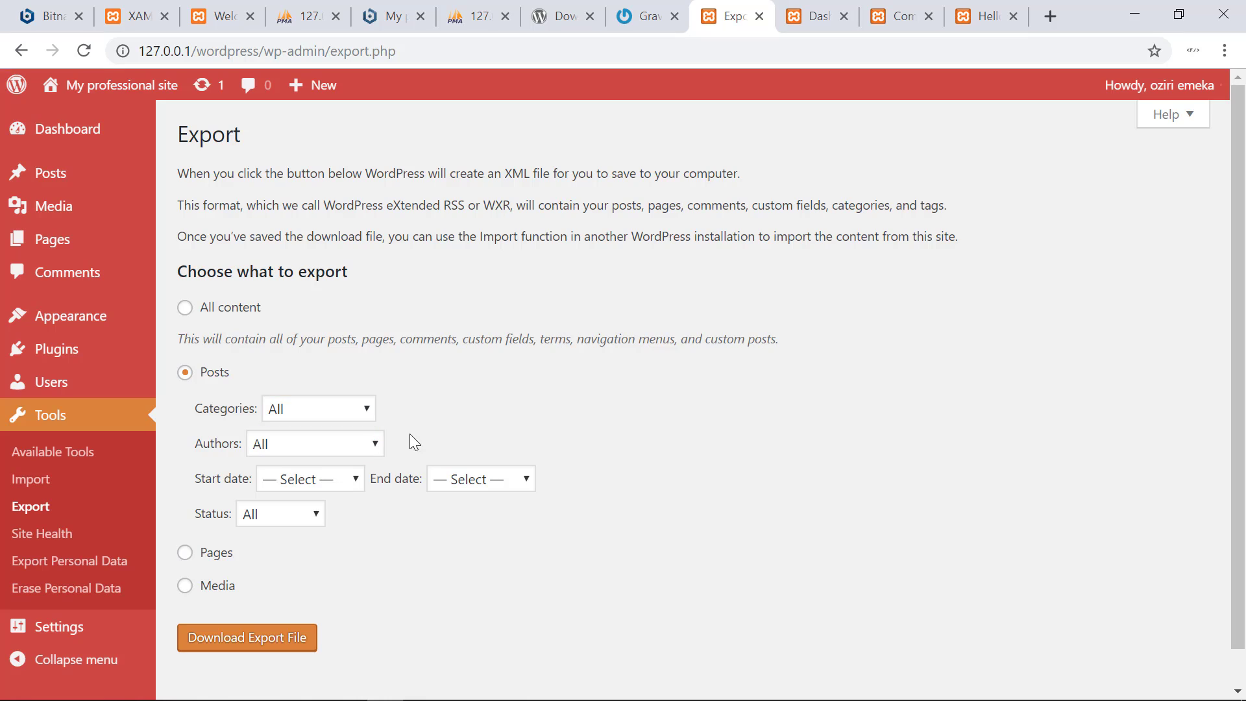
pyautogui.click(322, 454)
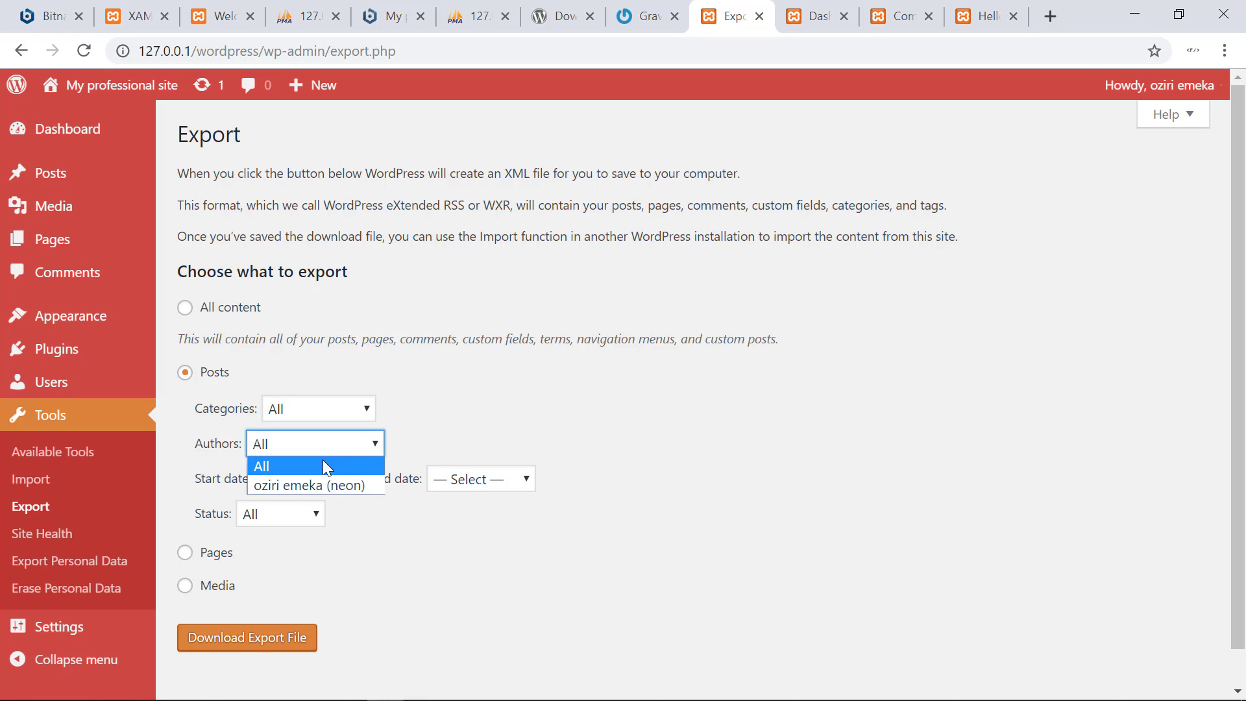
pyautogui.click(454, 439)
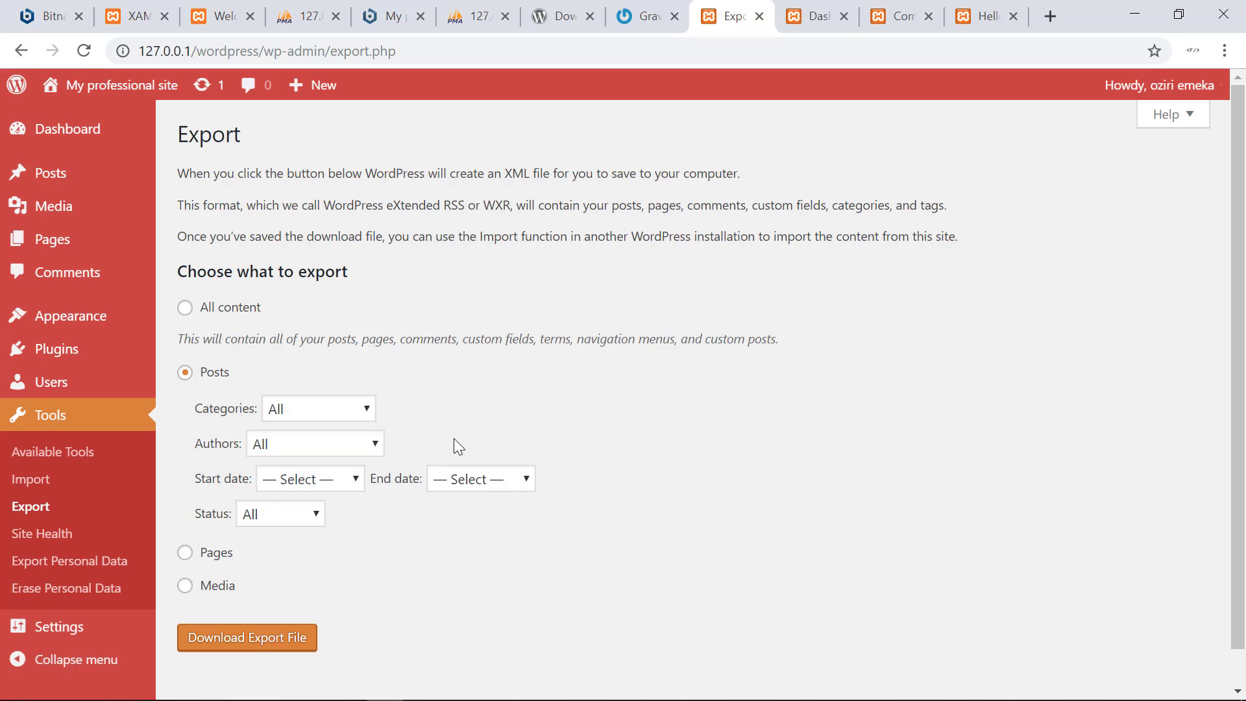
pyautogui.click(354, 488)
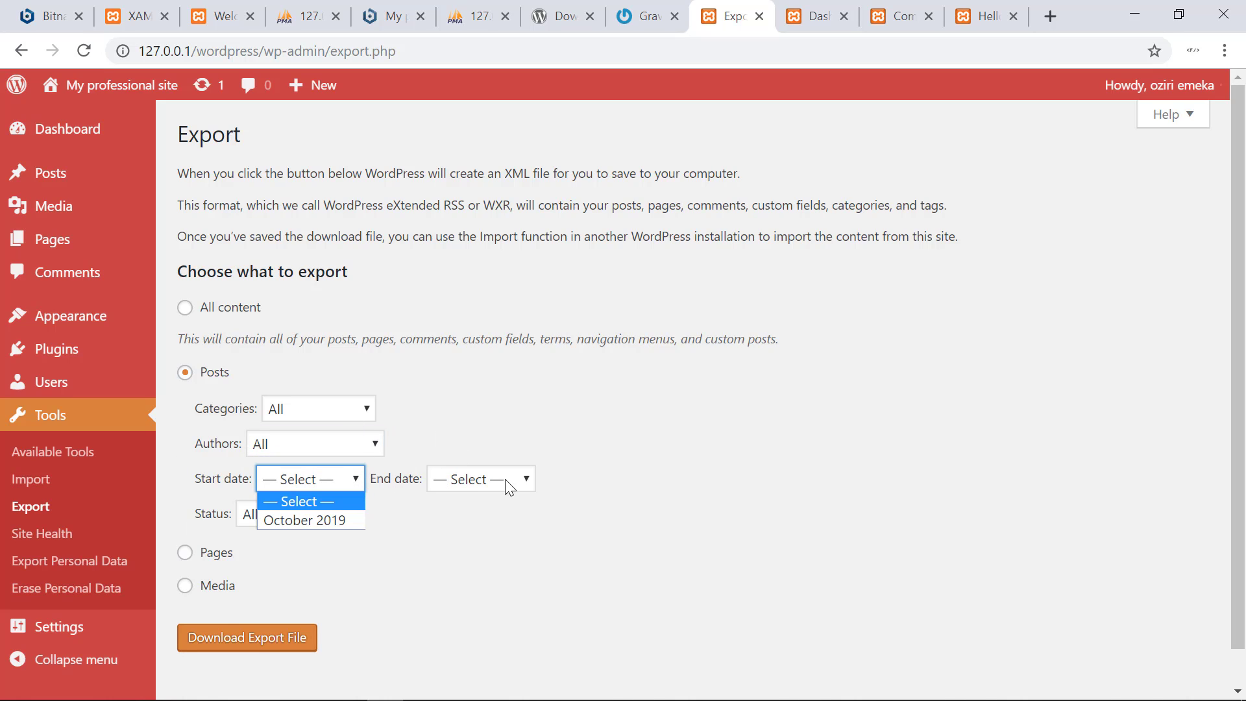
pyautogui.click(525, 479)
pyautogui.click(575, 378)
pyautogui.click(278, 517)
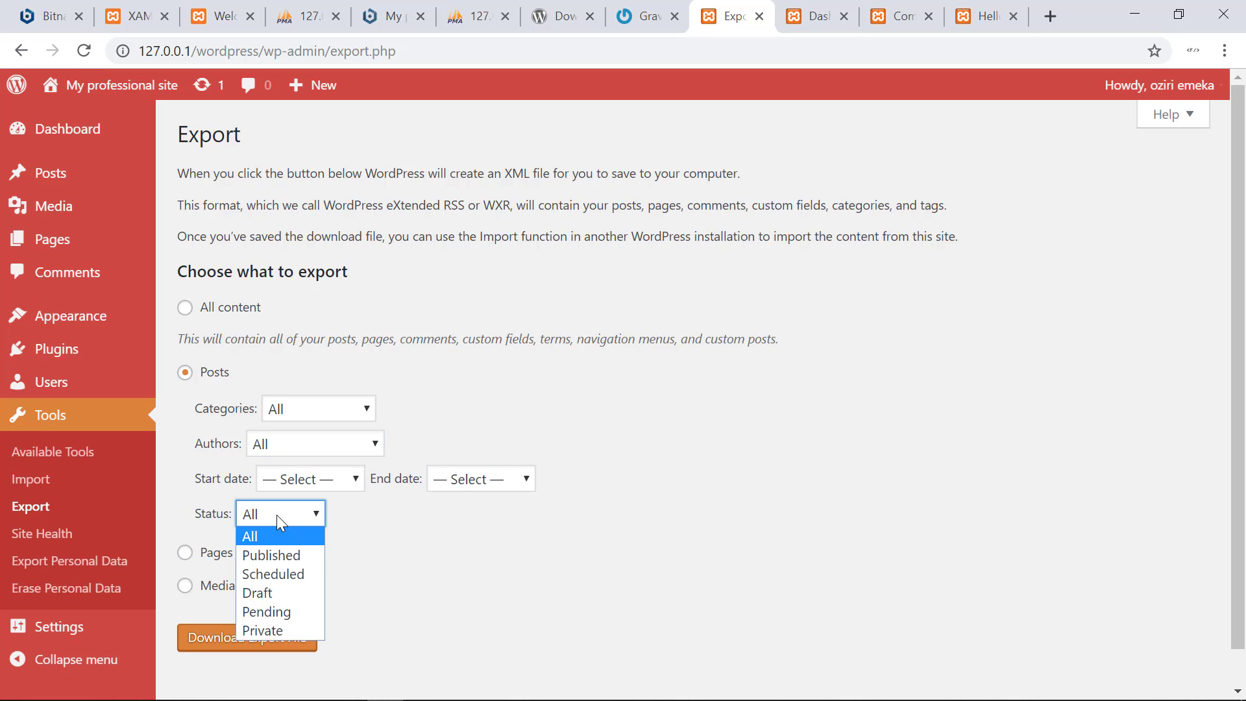
pyautogui.click(570, 336)
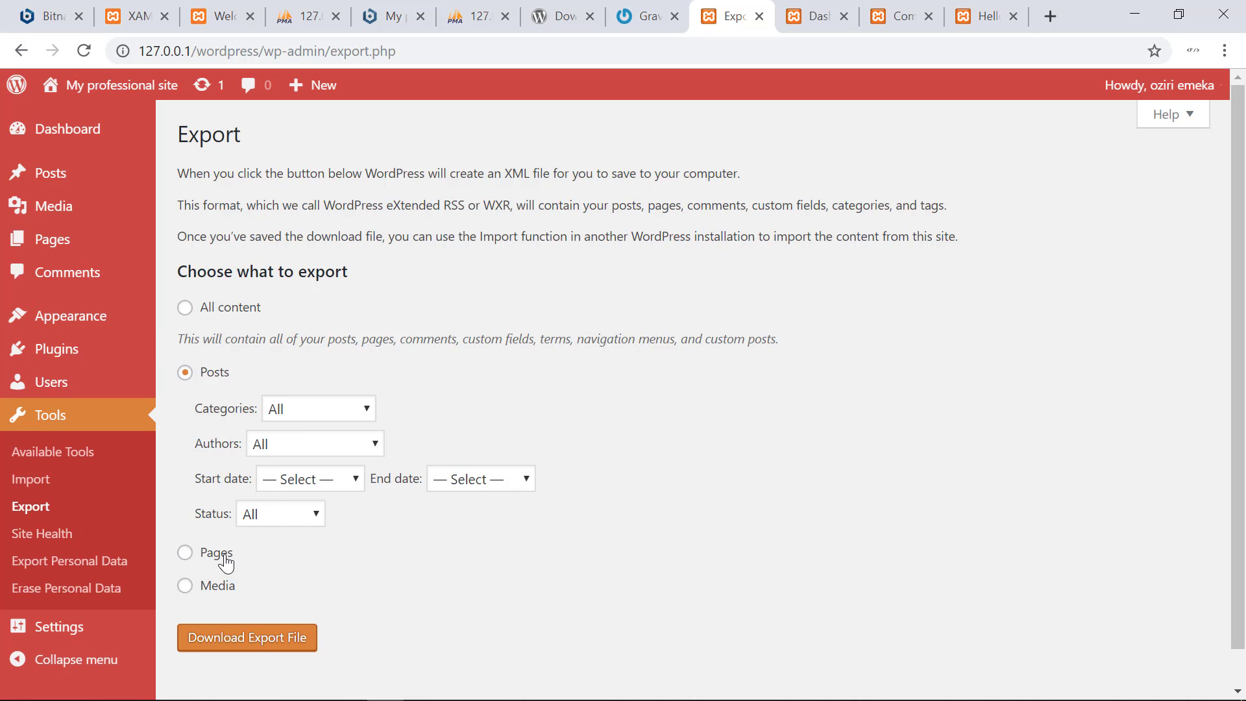
# - View the export filters for Pages and Media, and set the export choice back to All content
pyautogui.click(185, 552)
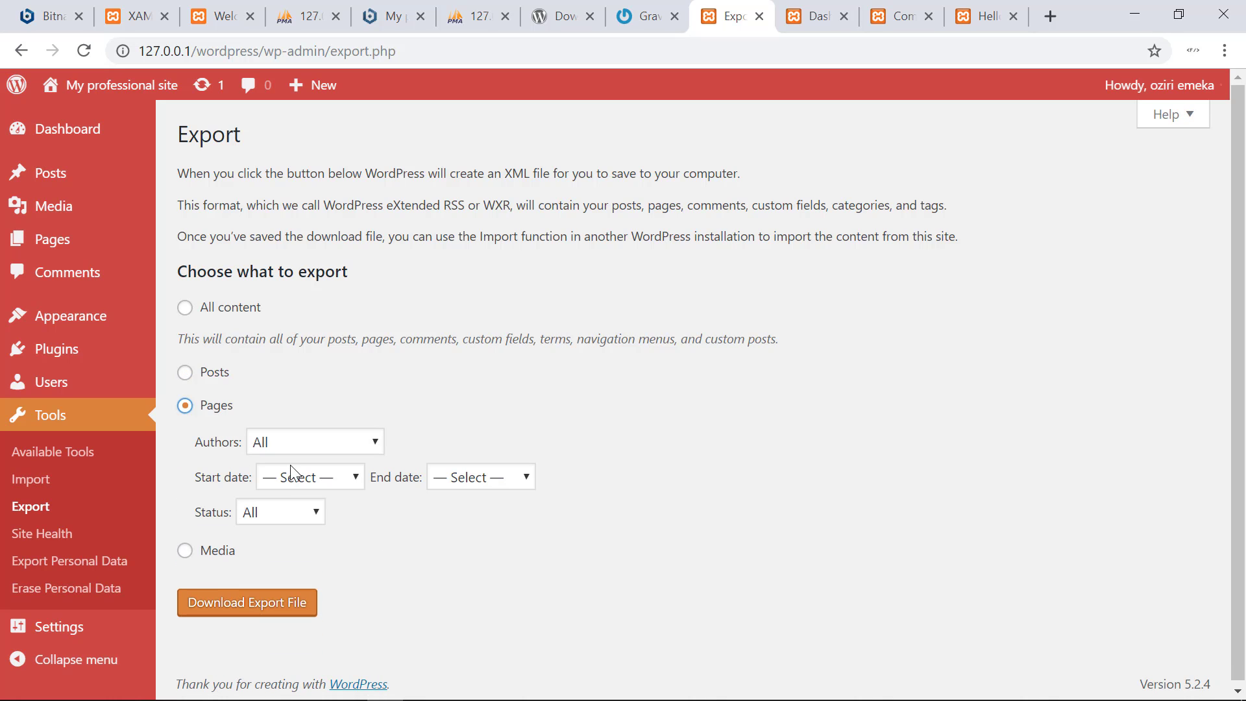
pyautogui.click(186, 551)
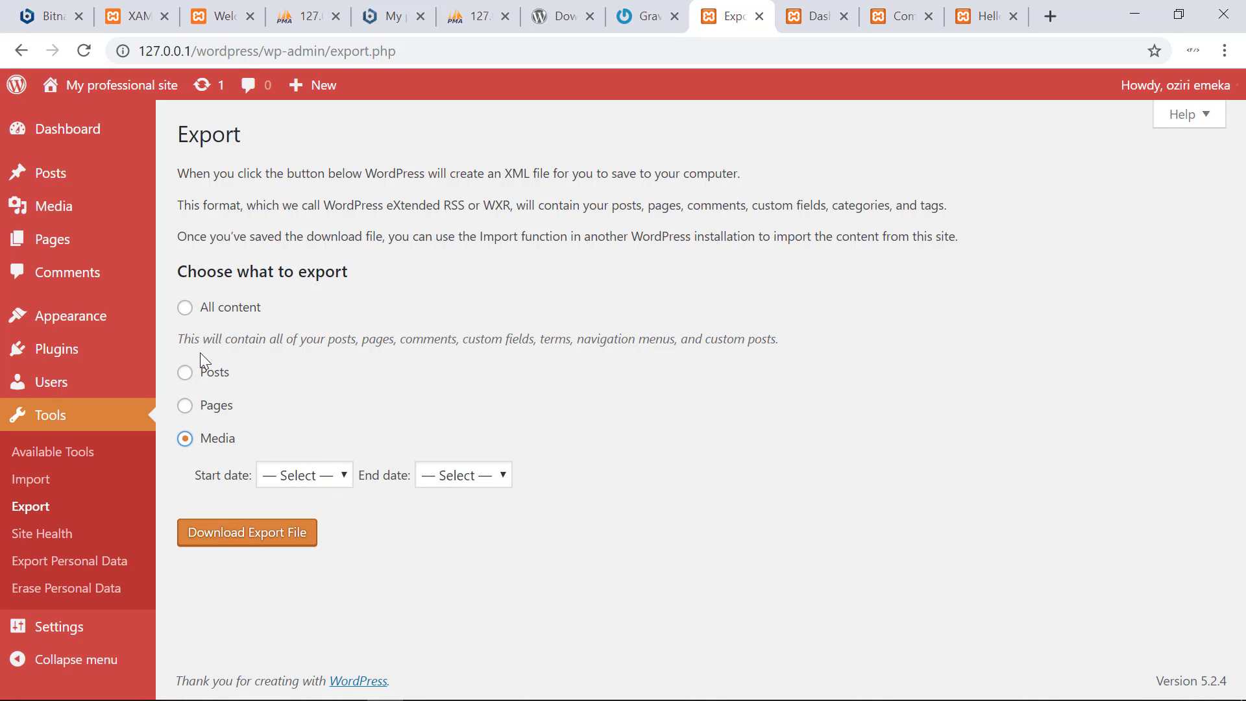
pyautogui.click(187, 311)
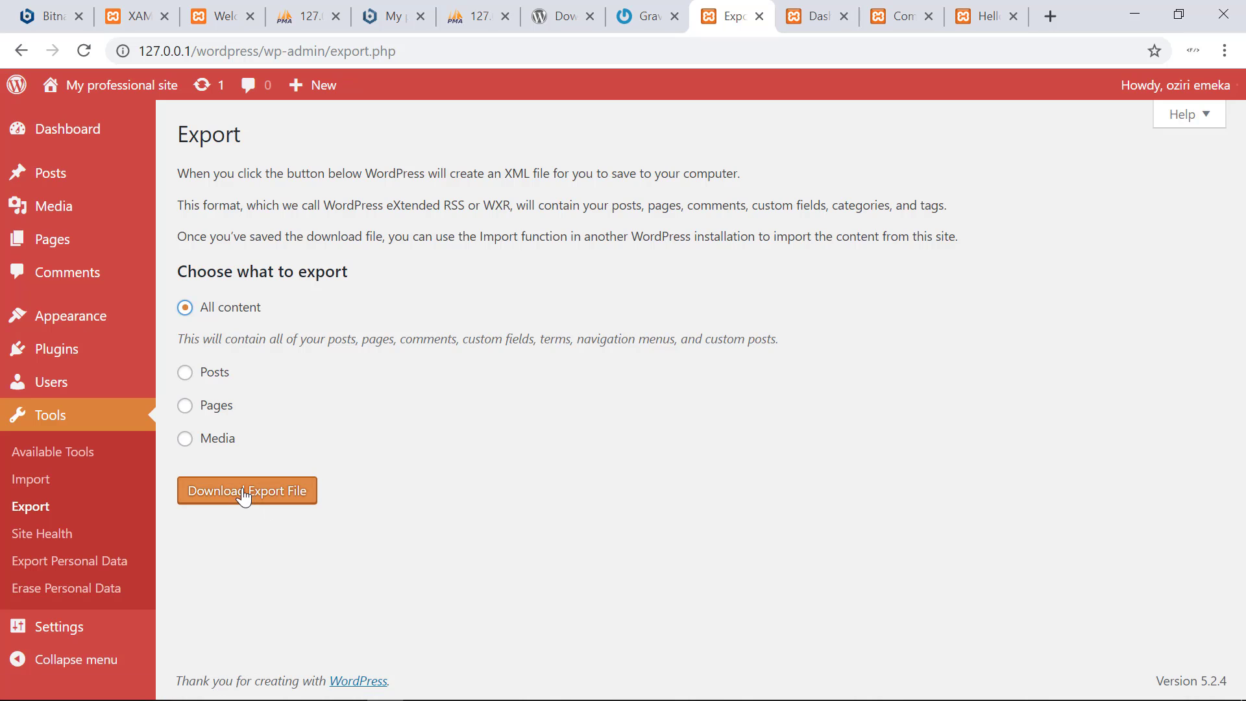
# - Create a new post with the title "Hello, world" and start its first paragraph
pyautogui.click(84, 180)
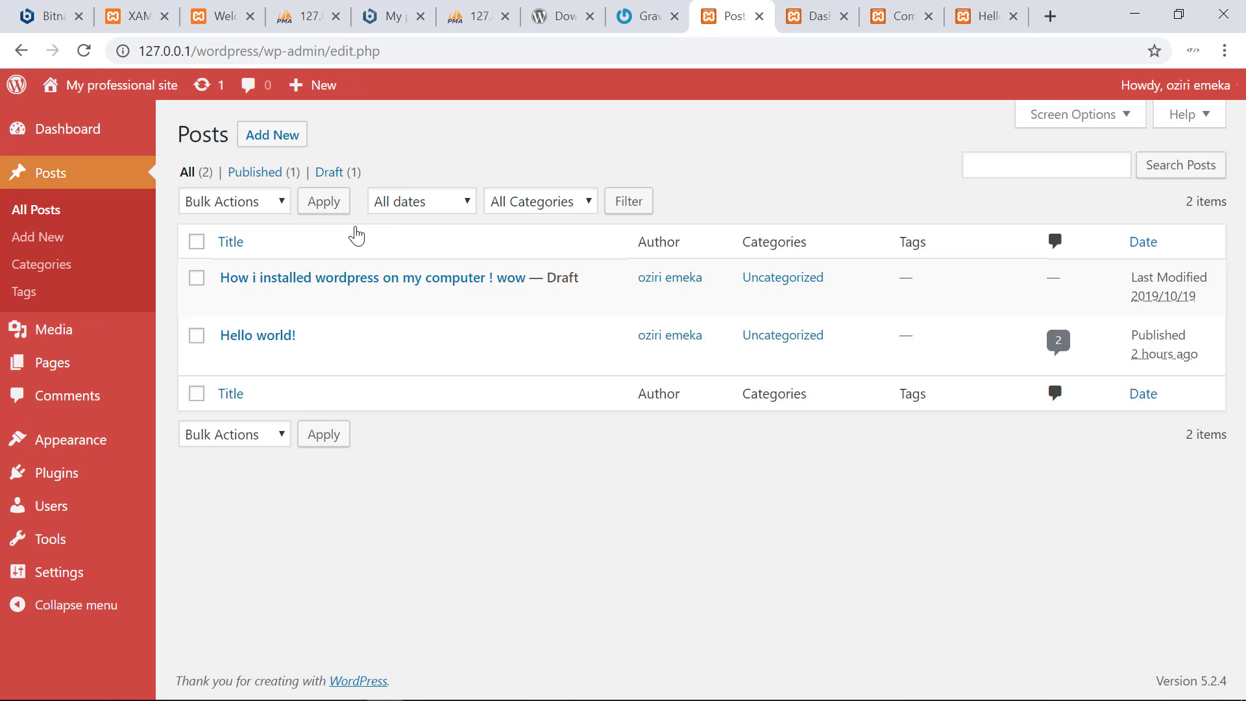
pyautogui.click(260, 134)
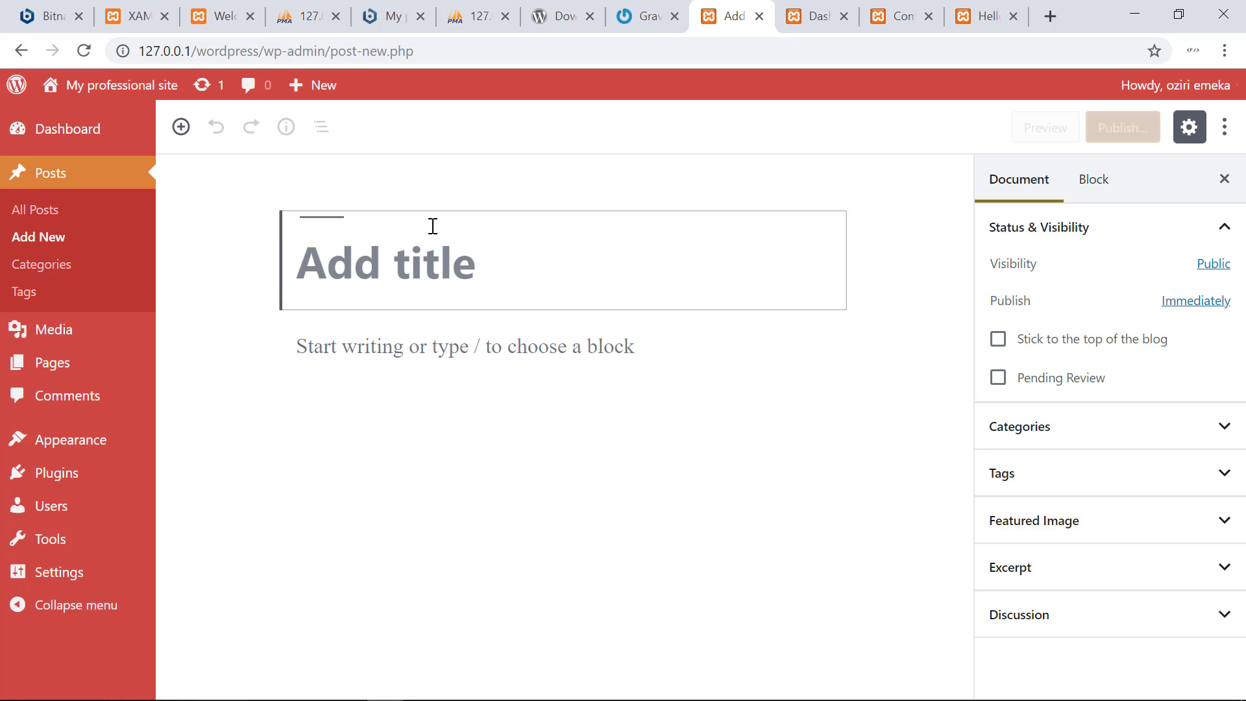
pyautogui.write('jscjsj')
pyautogui.hotkey('ctrl', 'a')
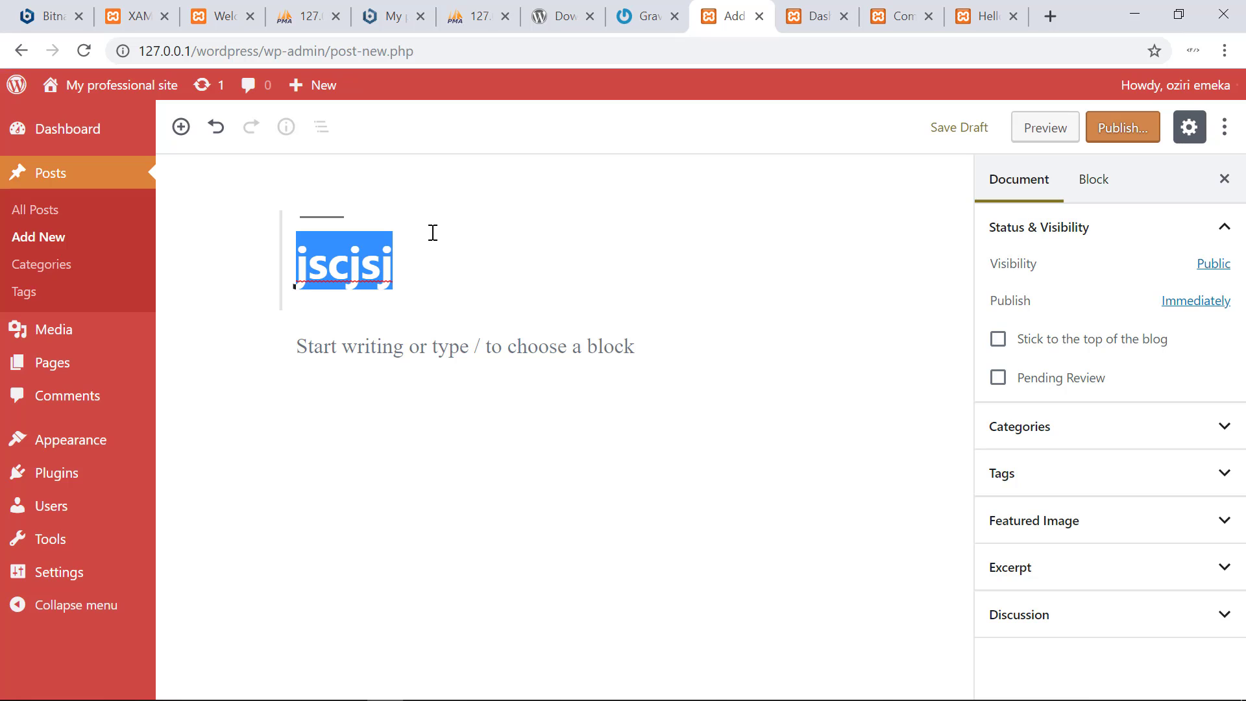
pyautogui.write('Hello,')
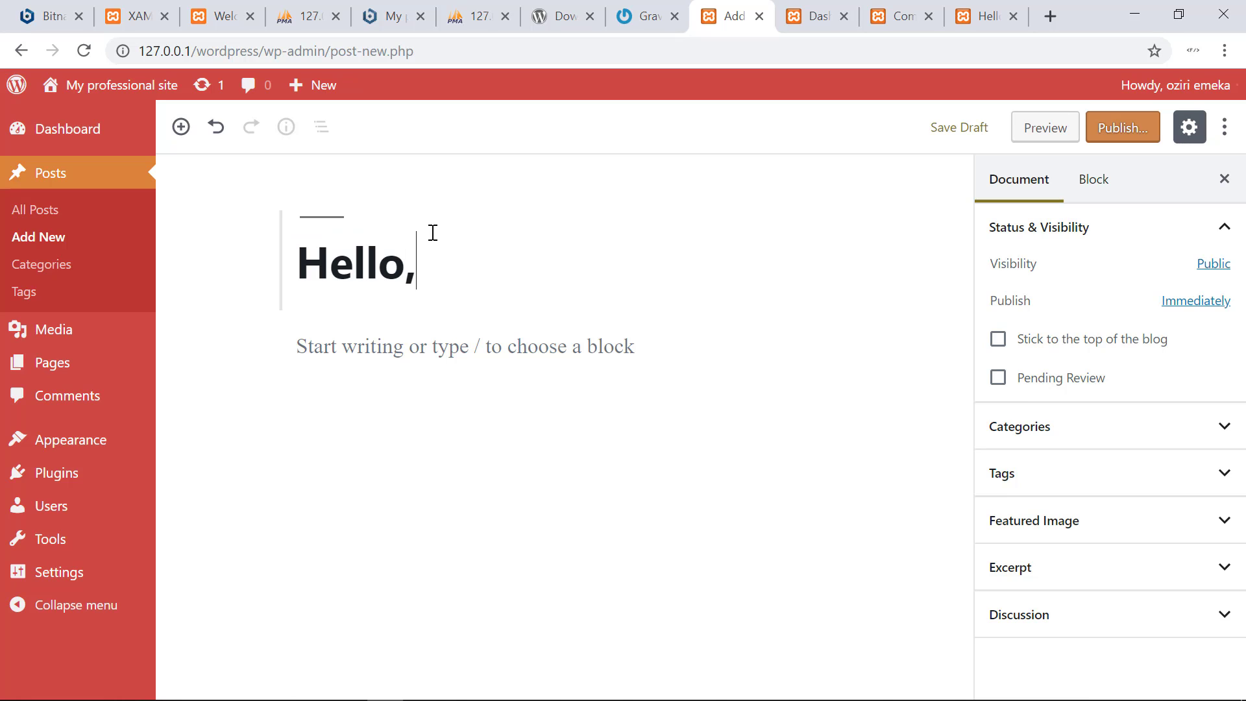
pyautogui.write(' world')
pyautogui.press('Return')
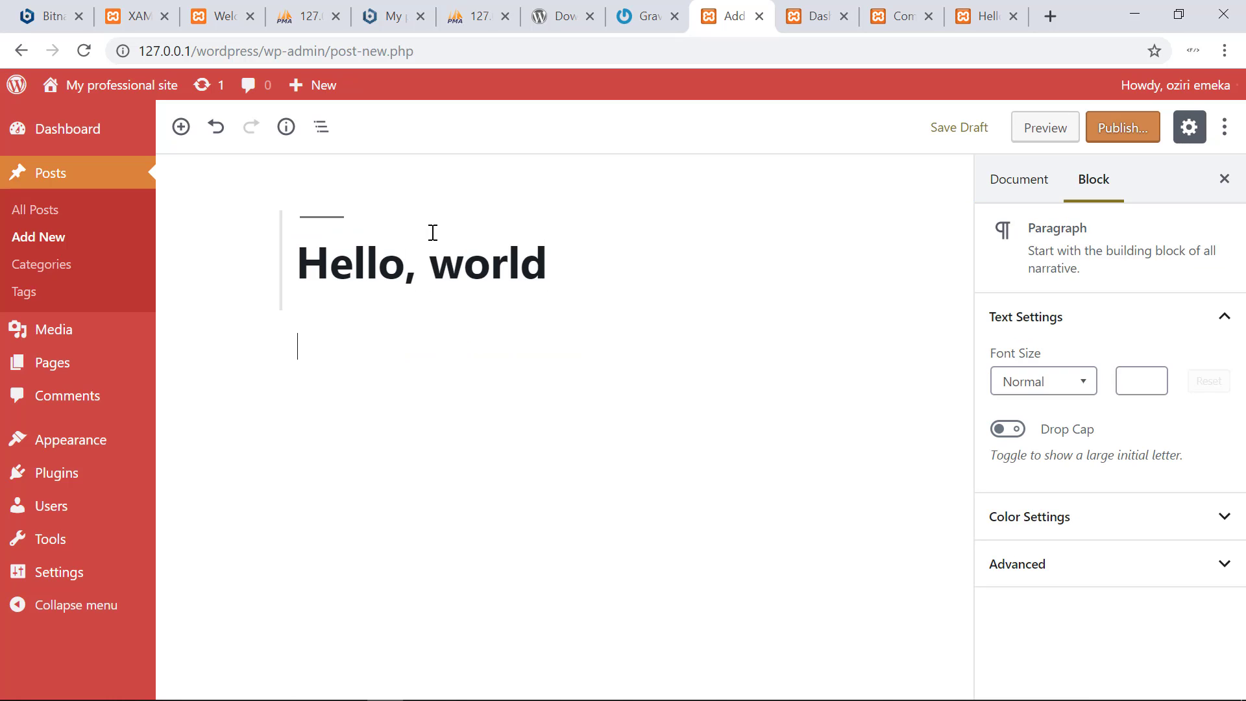
pyautogui.write('dwjkdjwdwjdwkdw dwodwkd w')
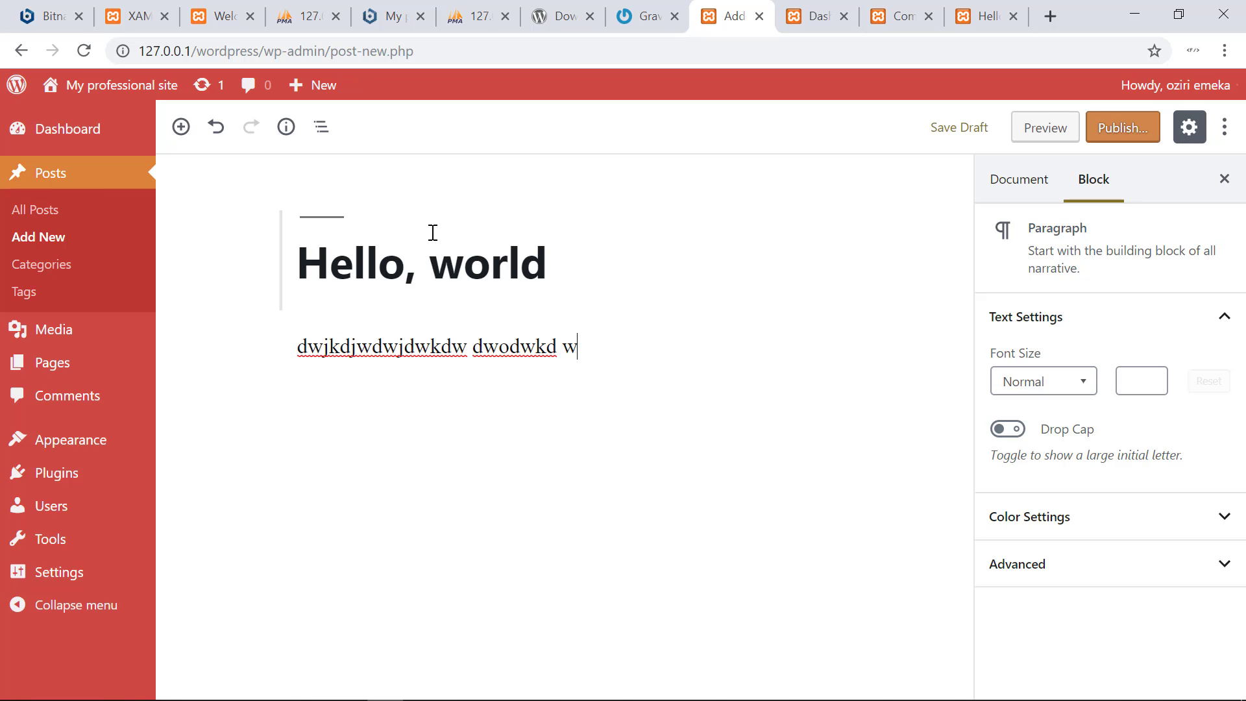
pyautogui.press('BackSpace')
pyautogui.press('BackSpace')
pyautogui.press('BackSpace')
pyautogui.press('BackSpace')
pyautogui.press('BackSpace')
pyautogui.press('BackSpace')
pyautogui.press('BackSpace')
pyautogui.press('BackSpace')
pyautogui.press('BackSpace')
pyautogui.press('BackSpace')
pyautogui.press('BackSpace')
pyautogui.press('BackSpace')
pyautogui.press('BackSpace')
pyautogui.press('BackSpace')
pyautogui.press('BackSpace')
pyautogui.press('BackSpace')
pyautogui.press('BackSpace')
pyautogui.press('BackSpace')
pyautogui.press('BackSpace')
pyautogui.press('BackSpace')
# - Replace the placeholder paragraph with a greeting giving the author's full name, followed by "and i am teaching wordpress for complete begineers !"
pyautogui.write('Hel')
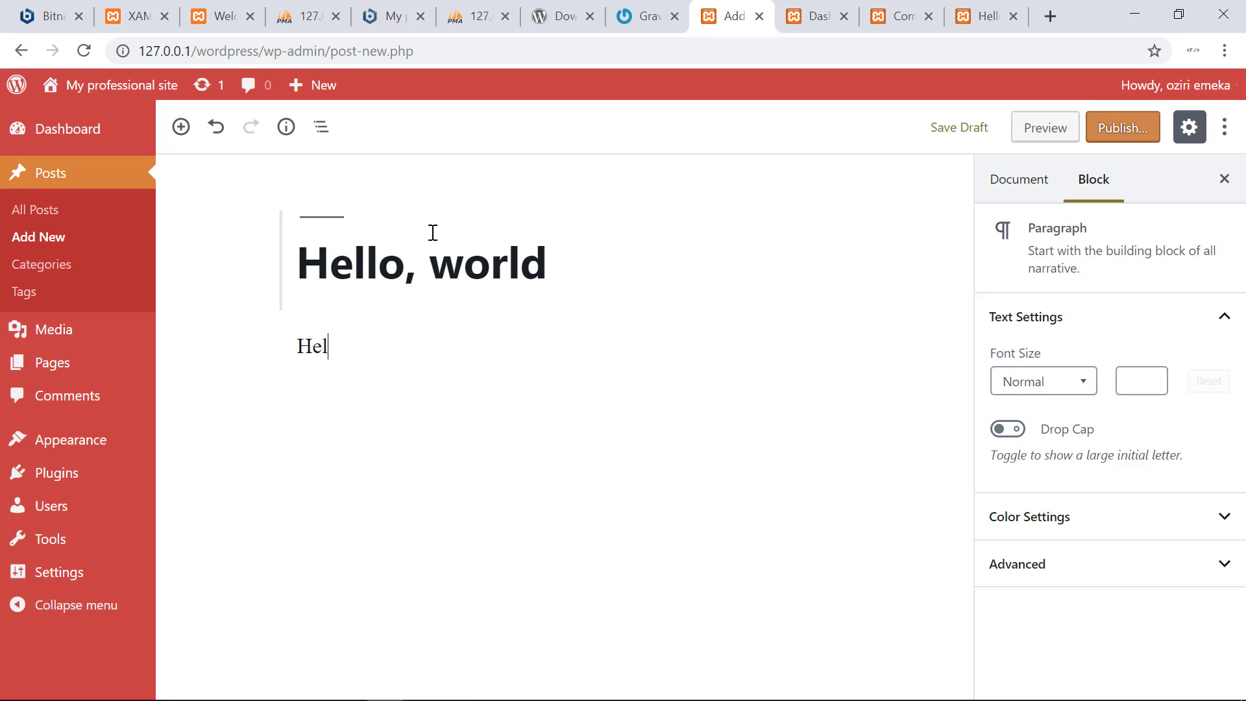
pyautogui.write('lo, my name is oziri m')
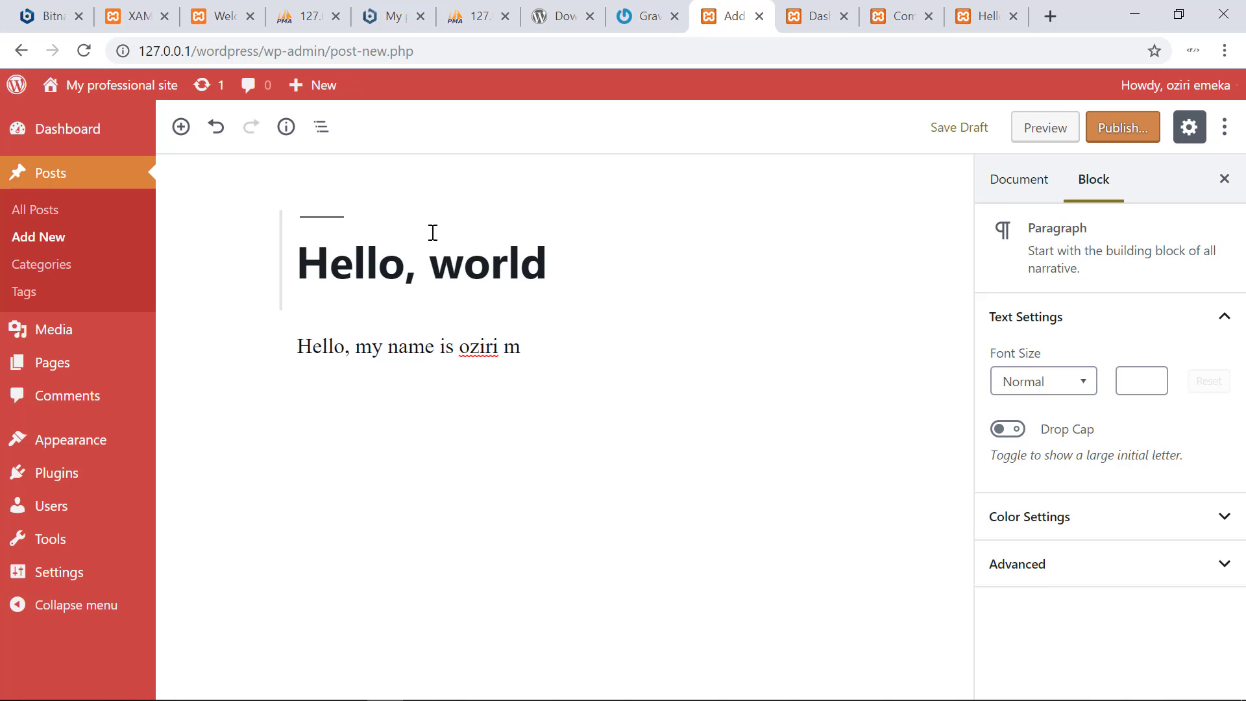
pyautogui.write('eke')
pyautogui.press('BackSpace')
pyautogui.press('BackSpace')
pyautogui.press('BackSpace')
pyautogui.press('BackSpace')
pyautogui.write('emeka emmanuel, and ')
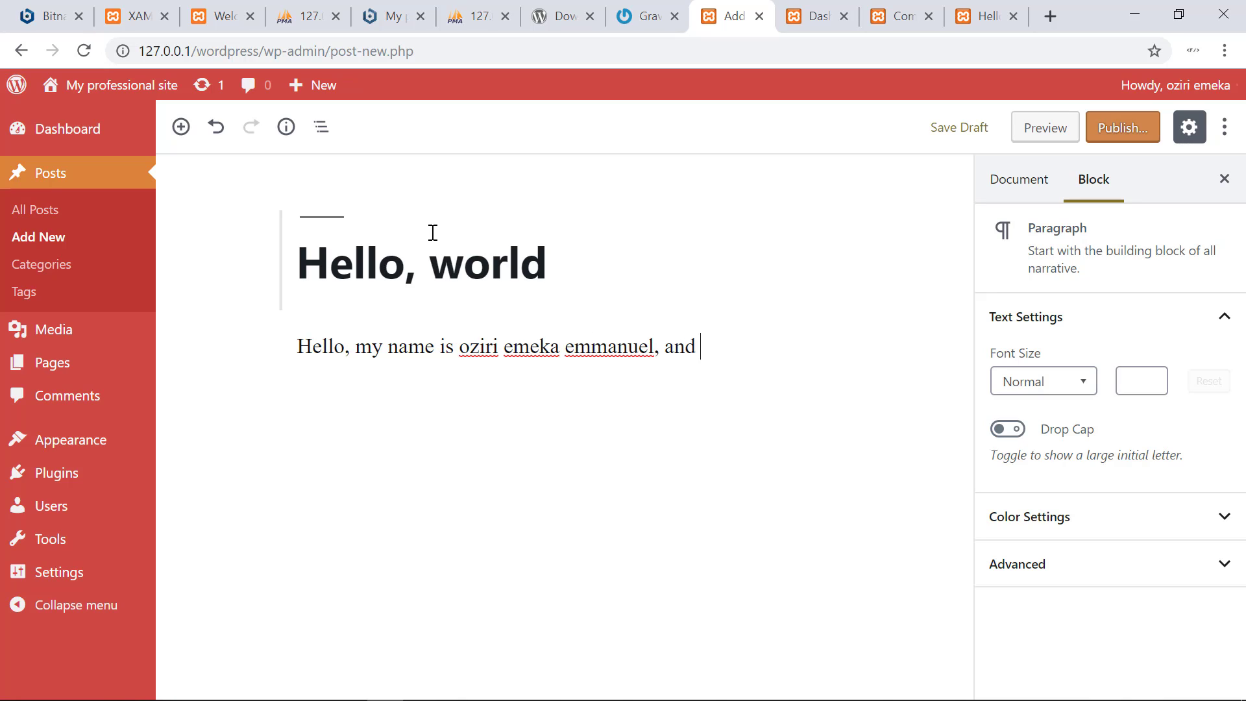
pyautogui.write('i am teaching wordpress for ')
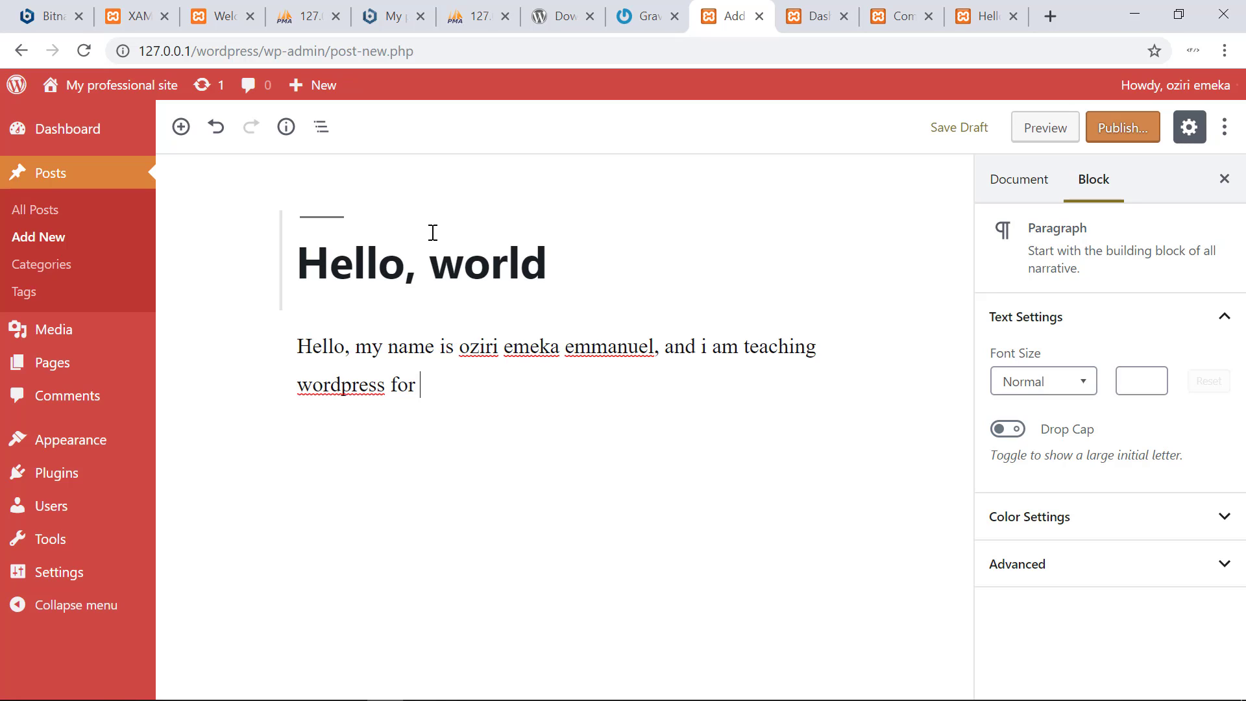
pyautogui.write('complete beg')
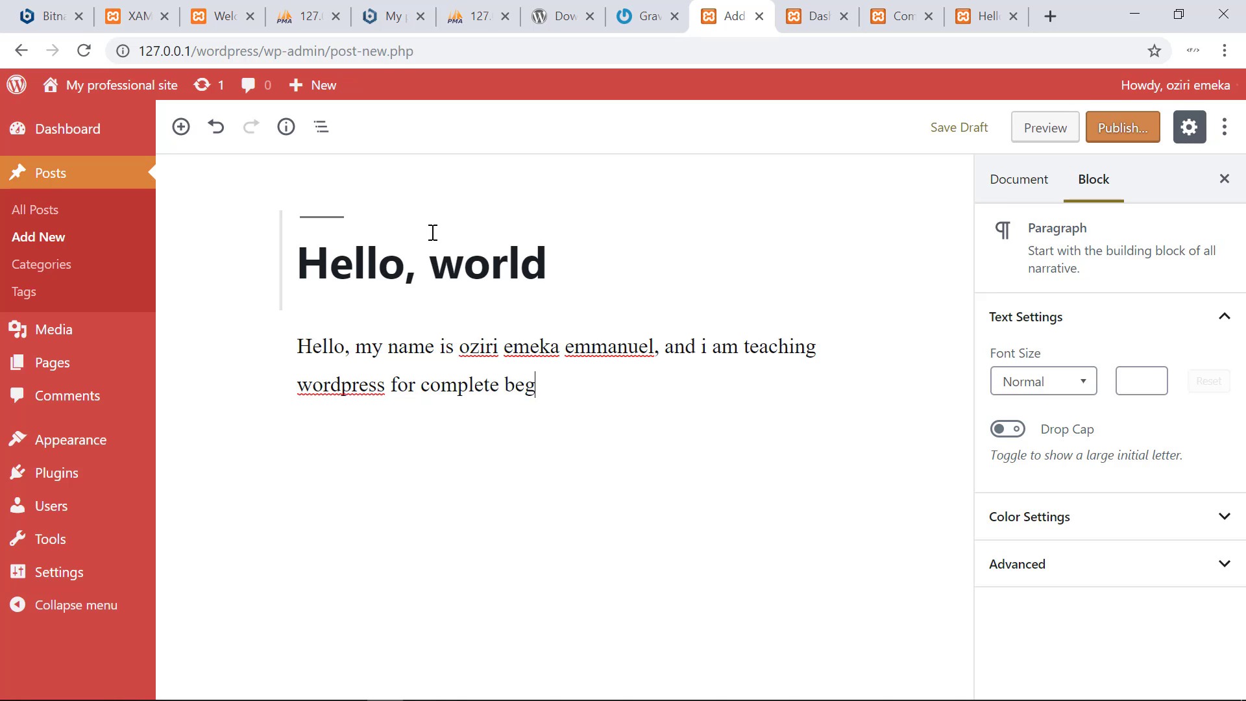
pyautogui.write('iineers !')
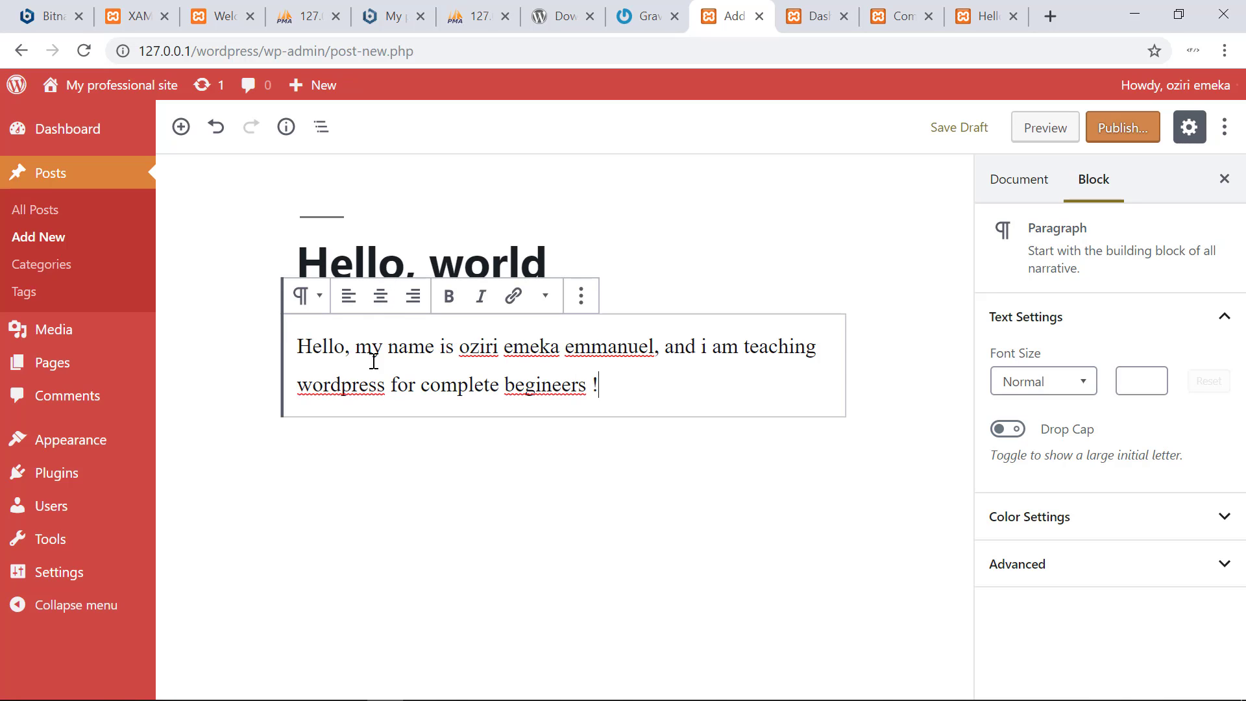
# - Correct the capitalization in the paragraph to read "WordPress" and "Begineers"
pyautogui.click(361, 385)
pyautogui.press('BackSpace')
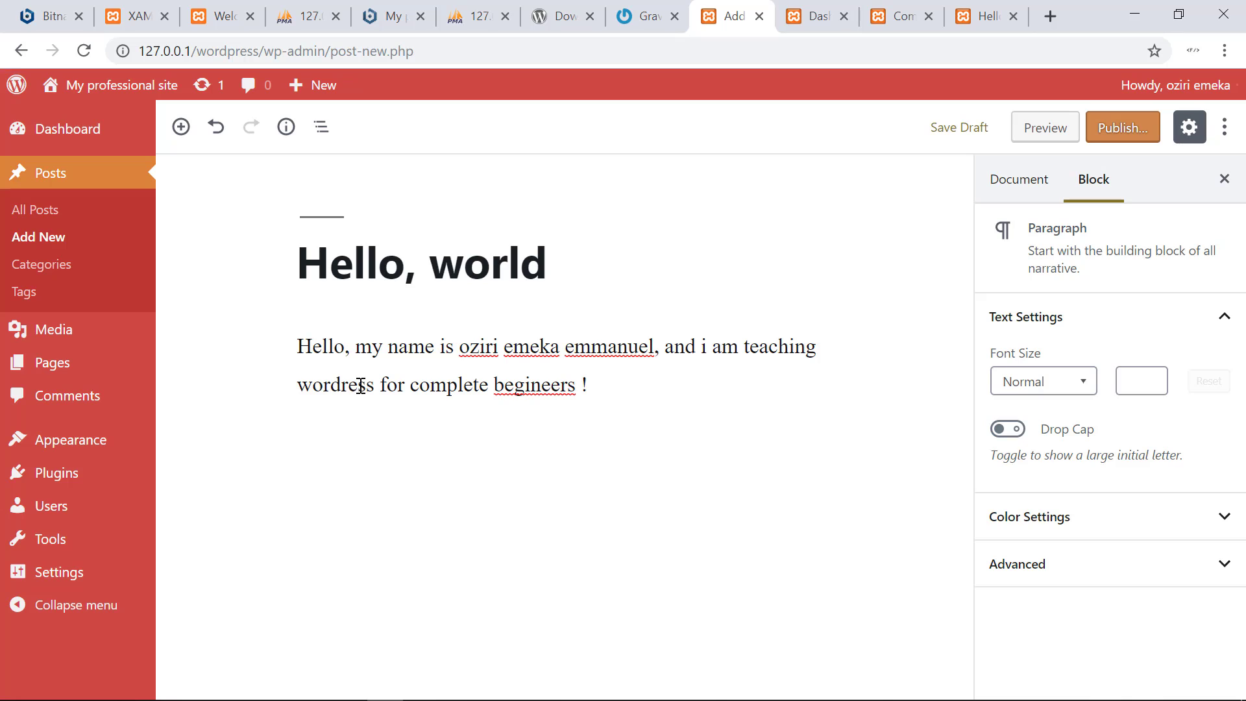
pyautogui.write('P')
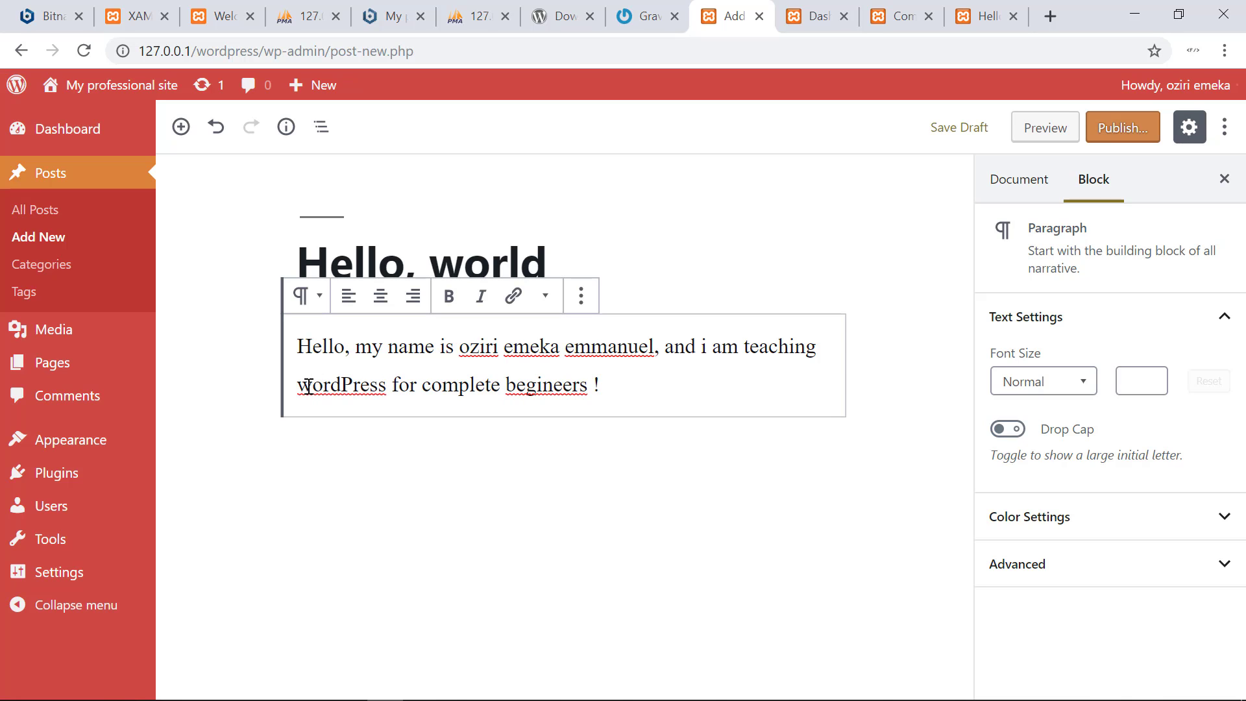
pyautogui.click(307, 386)
pyautogui.press('BackSpace')
pyautogui.write('W')
pyautogui.click(522, 383)
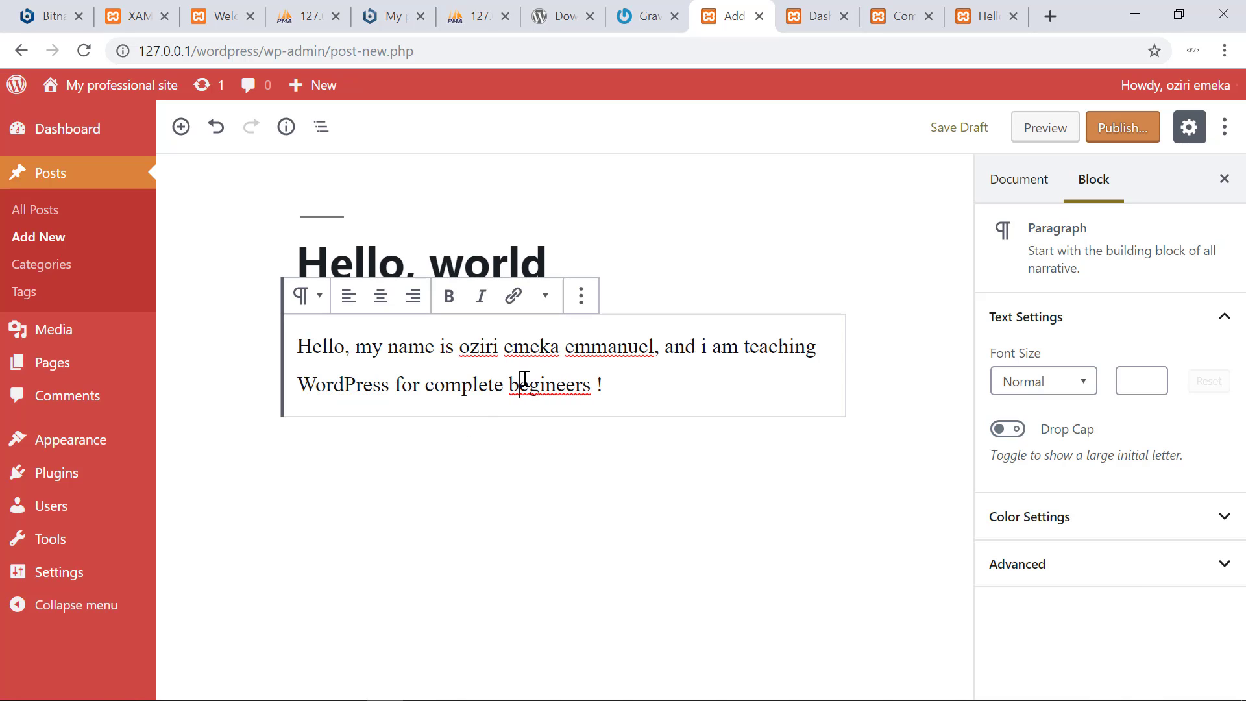
pyautogui.press('BackSpace')
pyautogui.write('B')
# - Apply spelling suggestions to the three parts of the author's name in the paragraph and retype the ending of the first one
pyautogui.rightClick(582, 339)
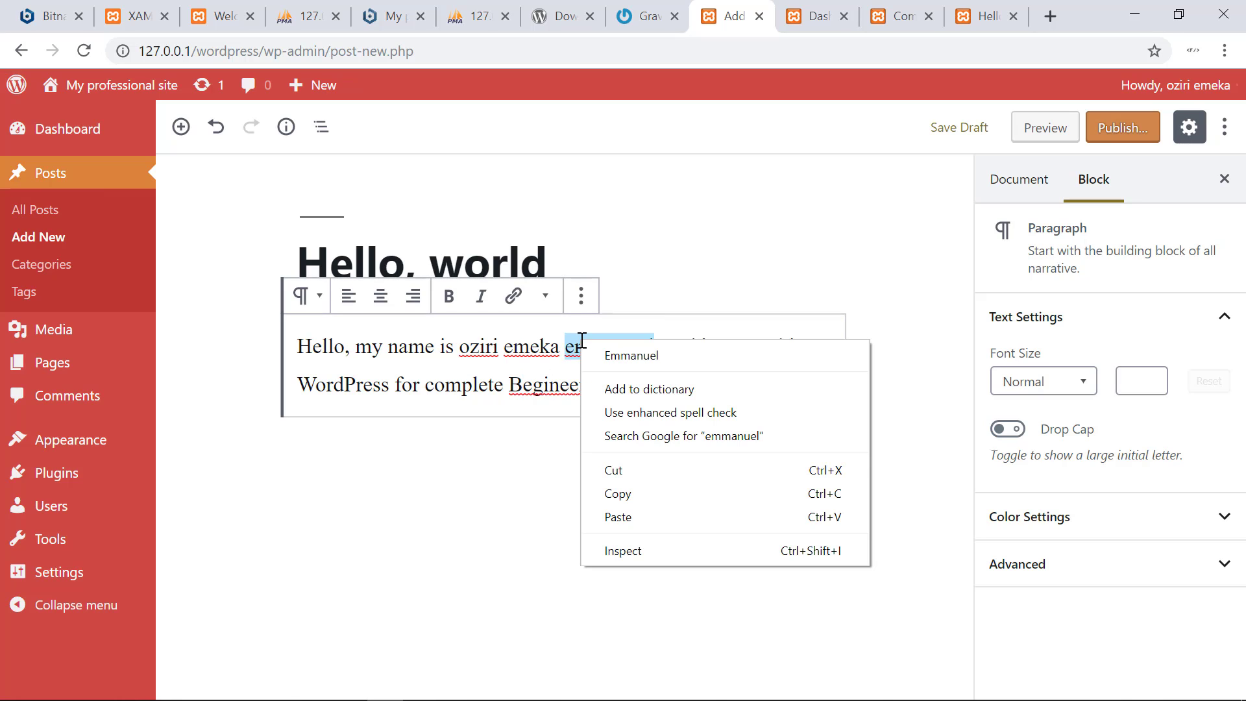
pyautogui.click(655, 356)
pyautogui.rightClick(542, 346)
pyautogui.click(551, 362)
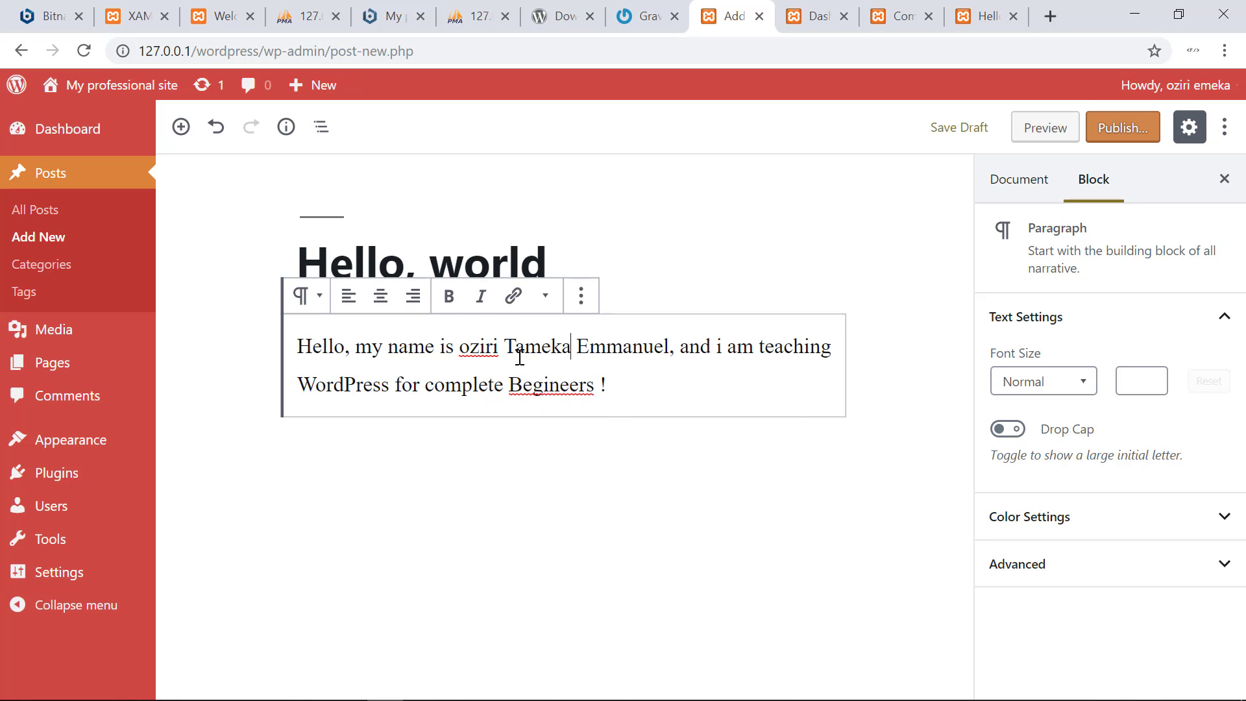
pyautogui.rightClick(480, 348)
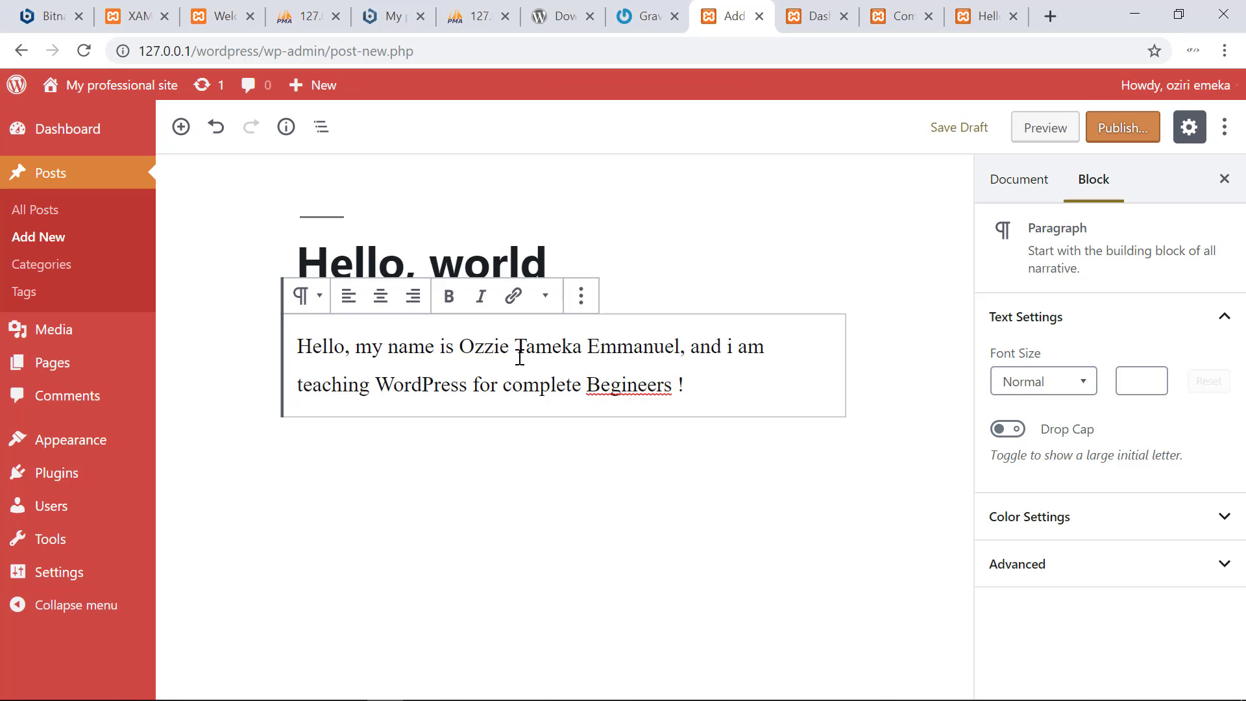
pyautogui.press('BackSpace')
pyautogui.press('BackSpace')
pyautogui.press('BackSpace')
pyautogui.write('iri')
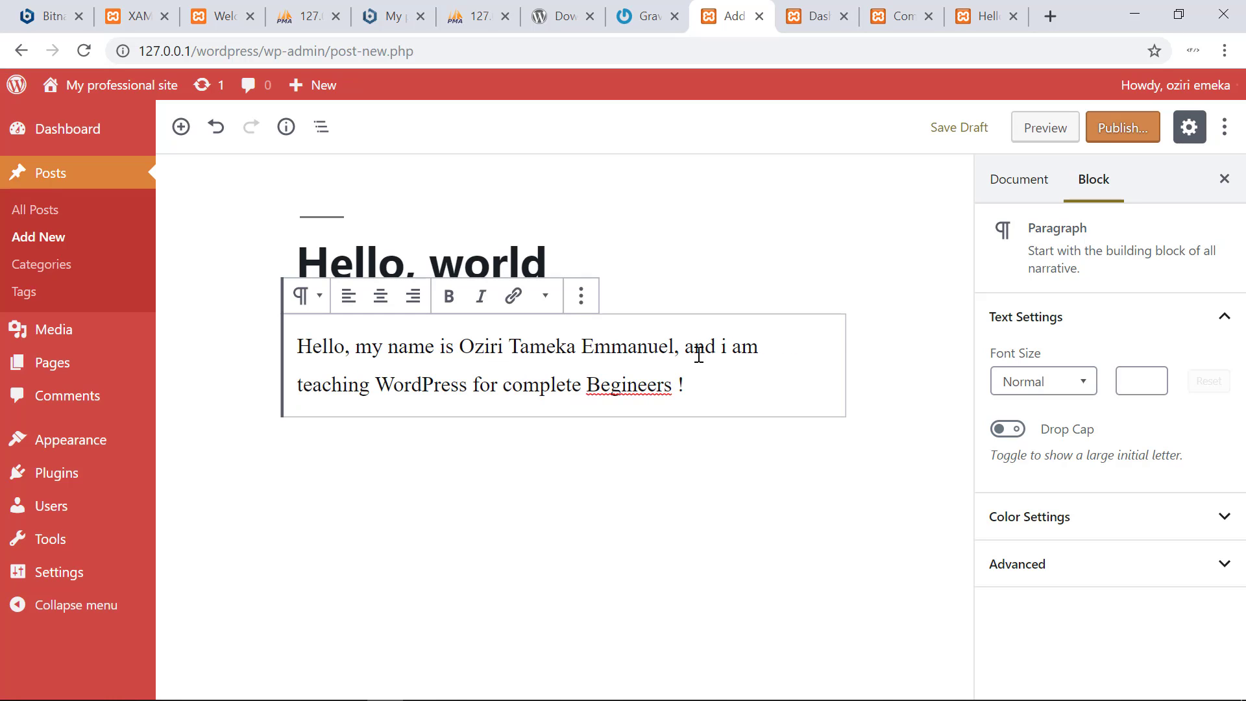
# - Check the spelling suggestions for "Begineers" in the paragraph and publish the "Hello, world" post
pyautogui.click(671, 383)
pyautogui.moveTo(655, 382); pyautogui.dragTo(651, 383)
pyautogui.rightClick(650, 381)
pyautogui.click(601, 383)
pyautogui.click(1121, 128)
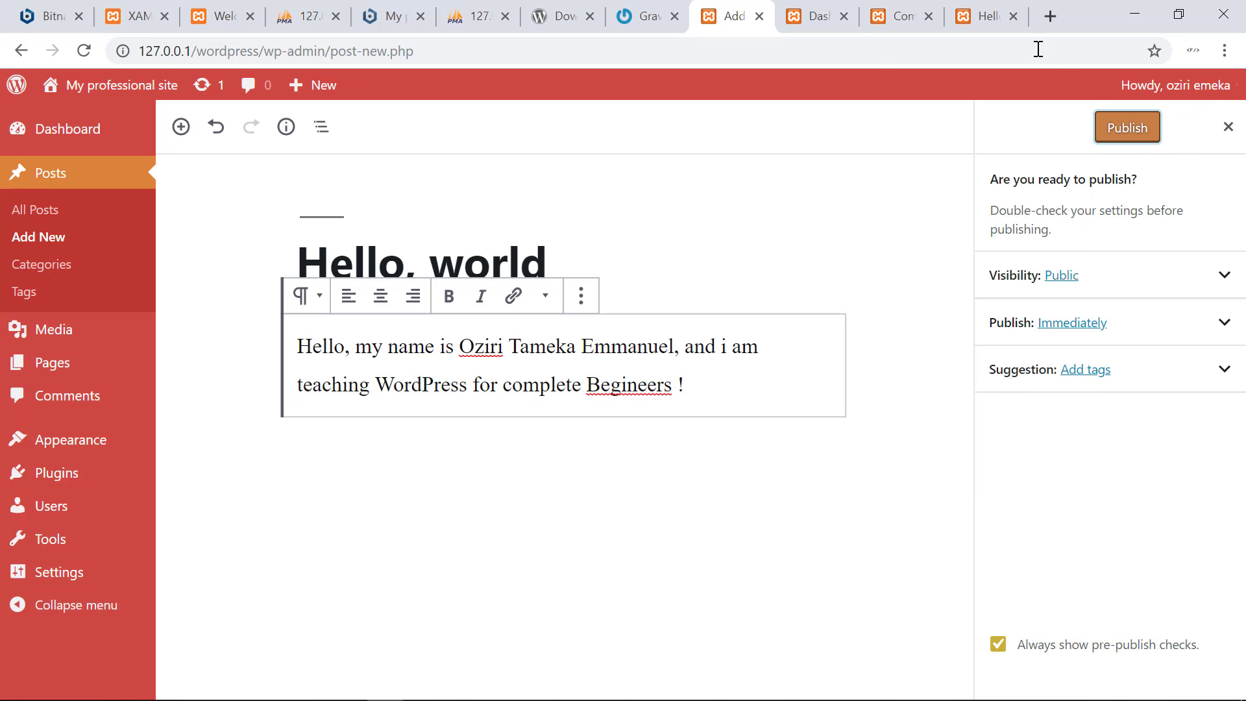
pyautogui.click(1142, 134)
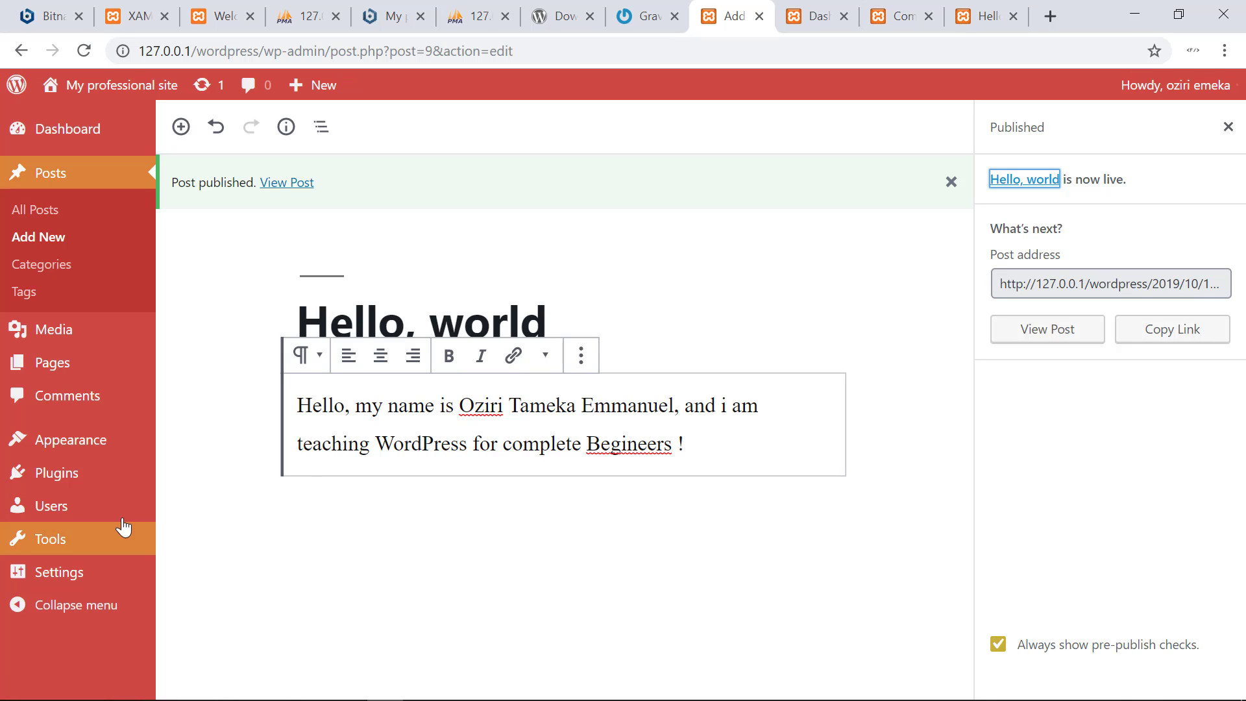
# - Export Posts from all categories, filtered by the site's author, and keep the downloaded XML file
pyautogui.click(203, 522)
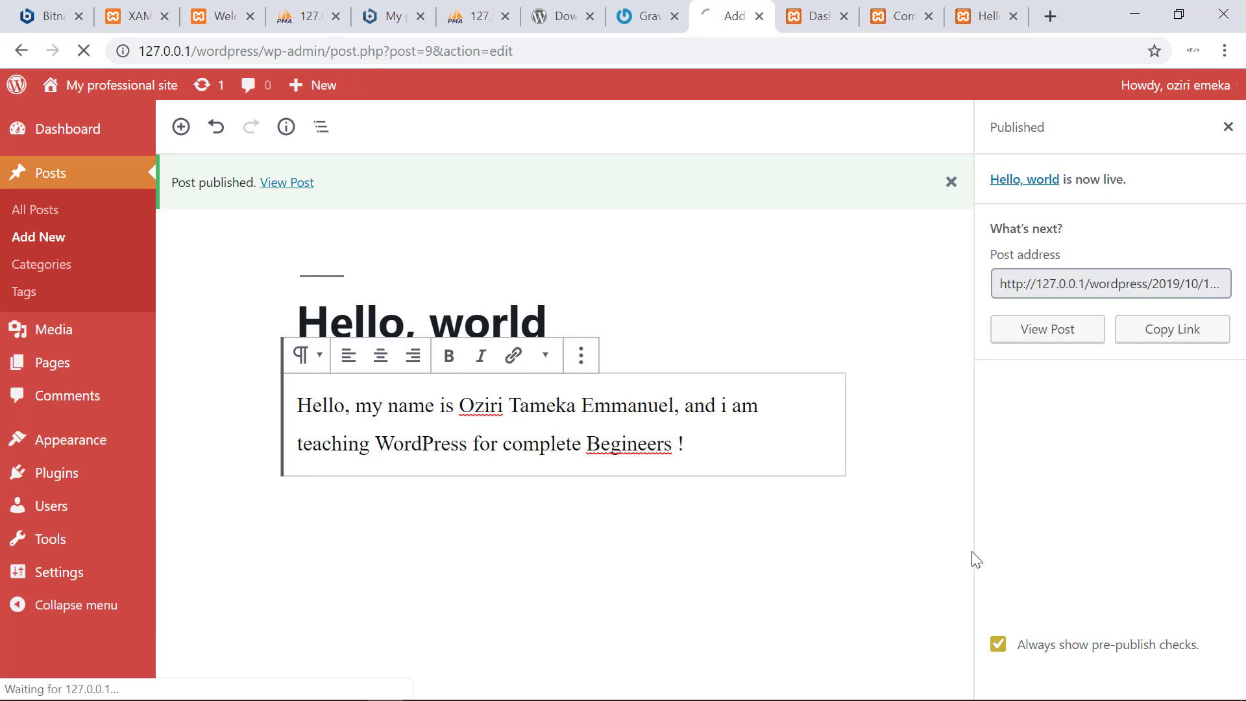
pyautogui.click(206, 373)
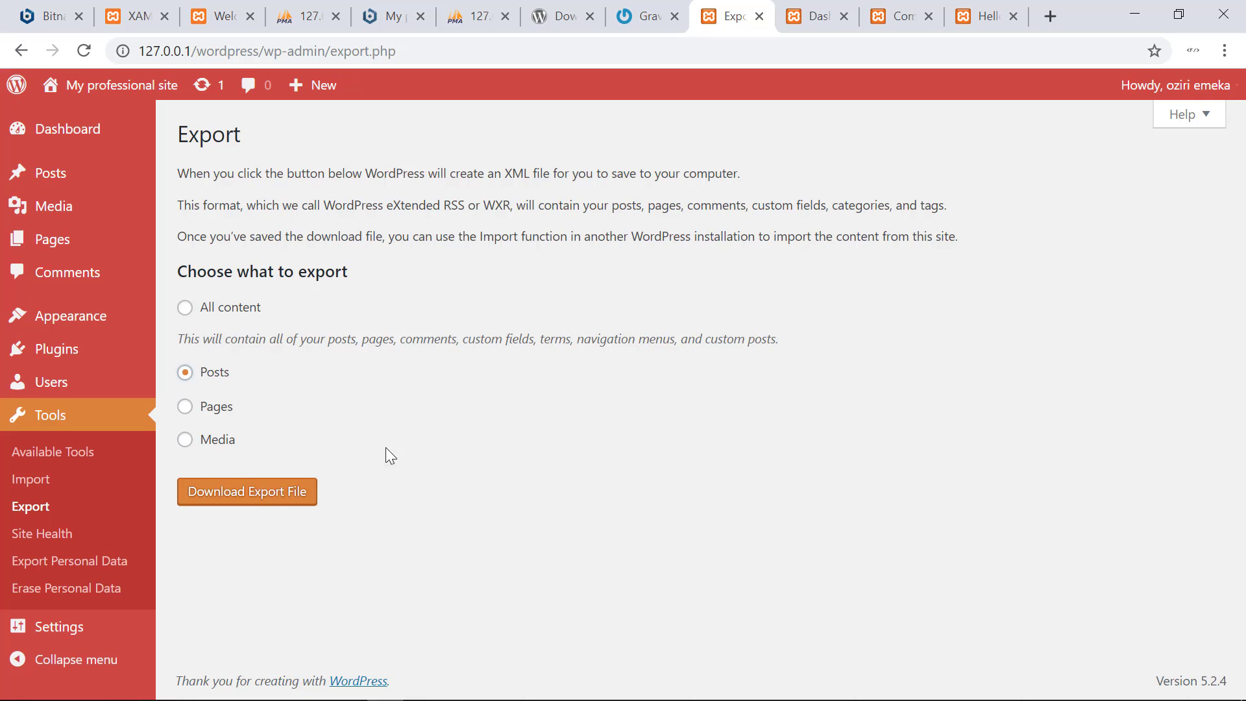
pyautogui.click(279, 411)
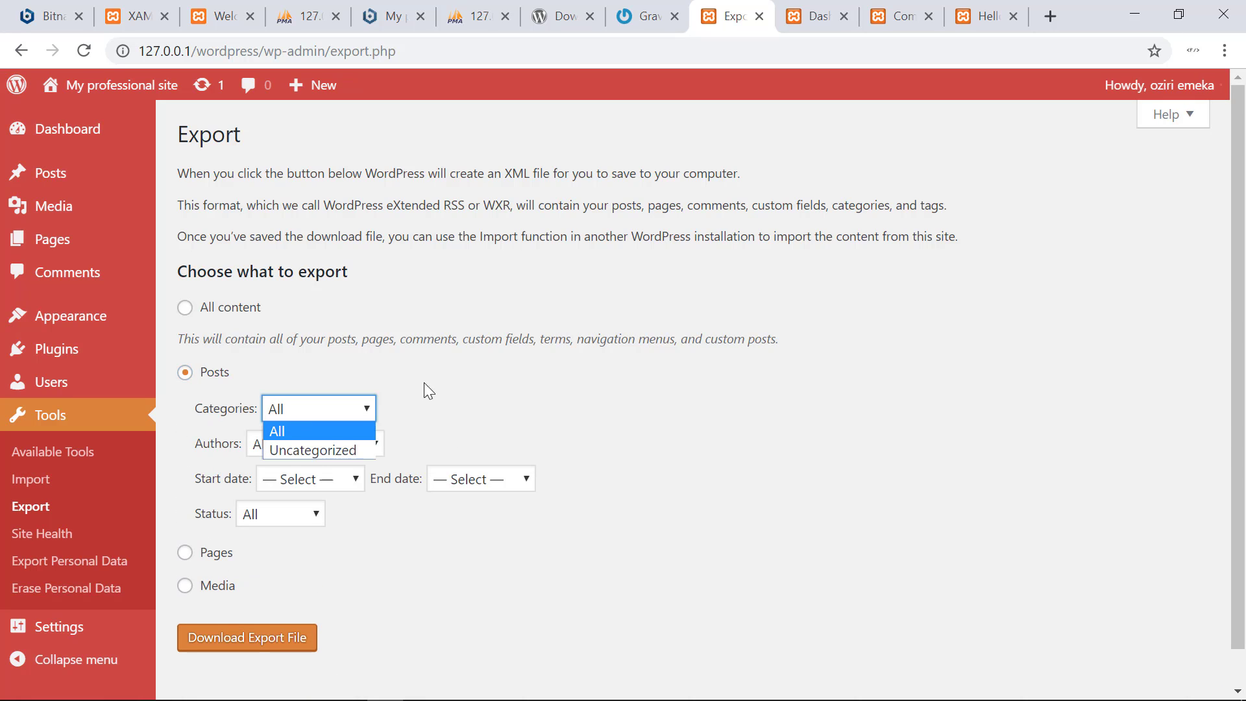
pyautogui.click(303, 428)
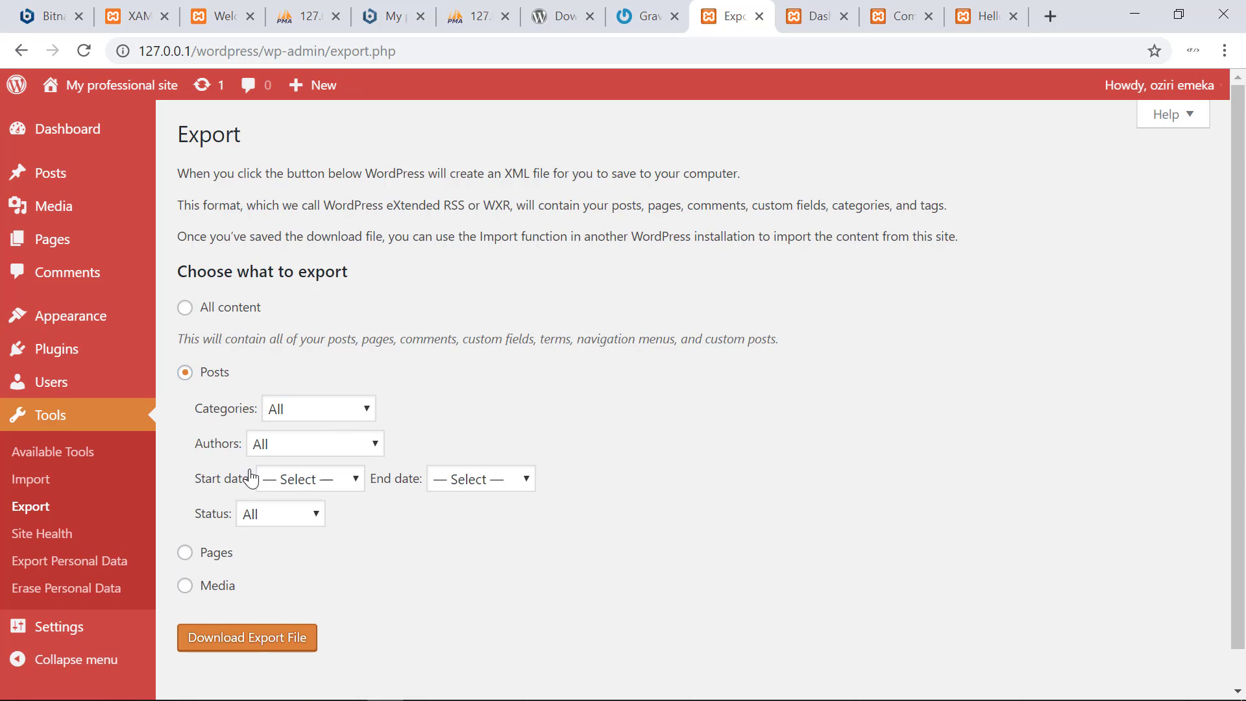
pyautogui.click(282, 445)
pyautogui.click(290, 483)
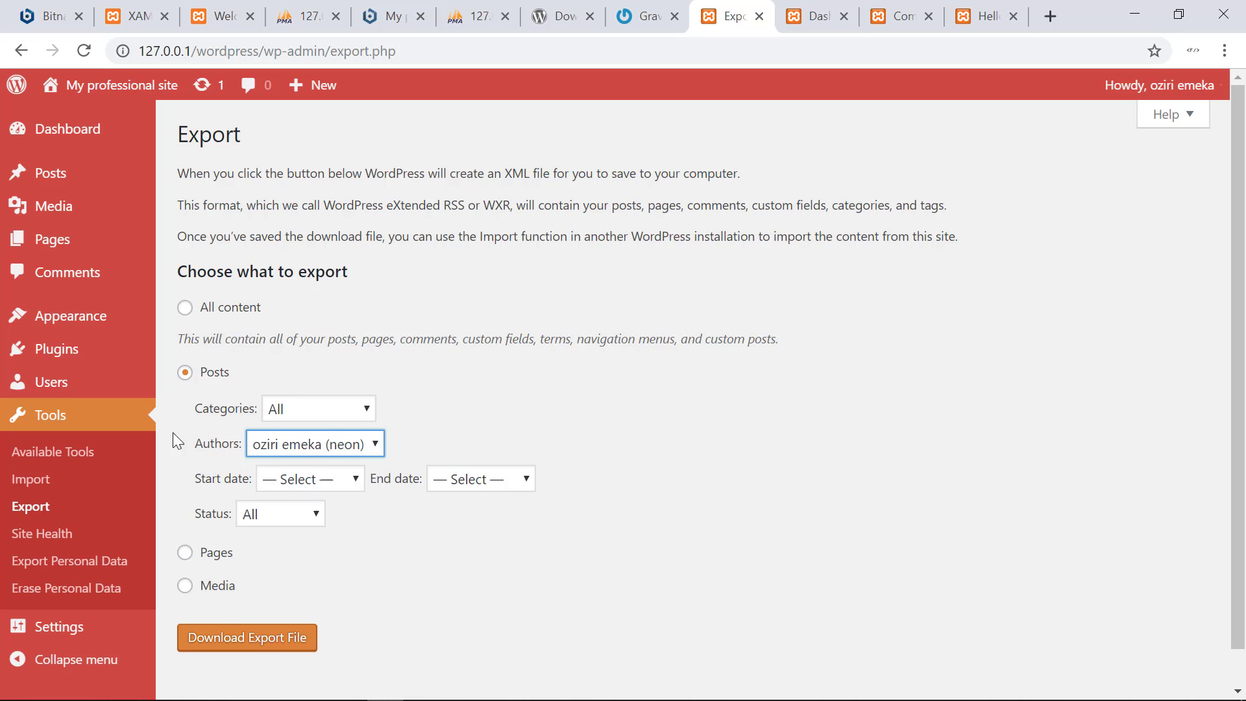
pyautogui.click(267, 643)
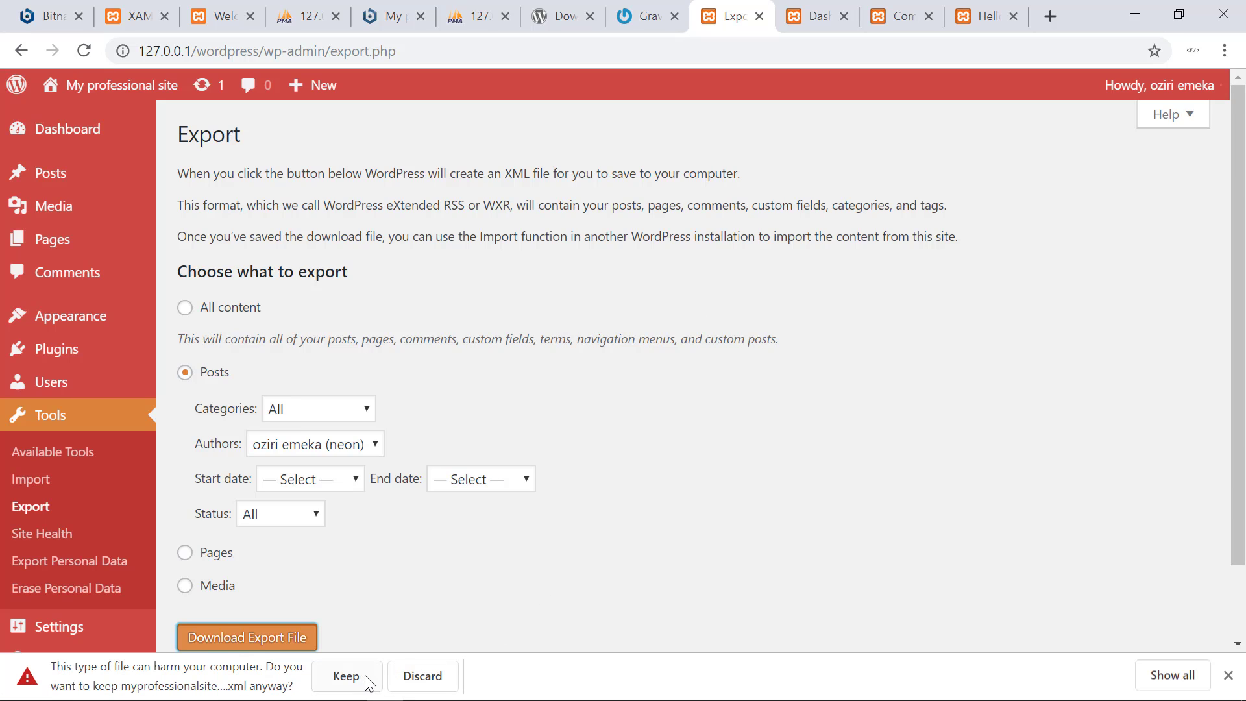
pyautogui.click(346, 677)
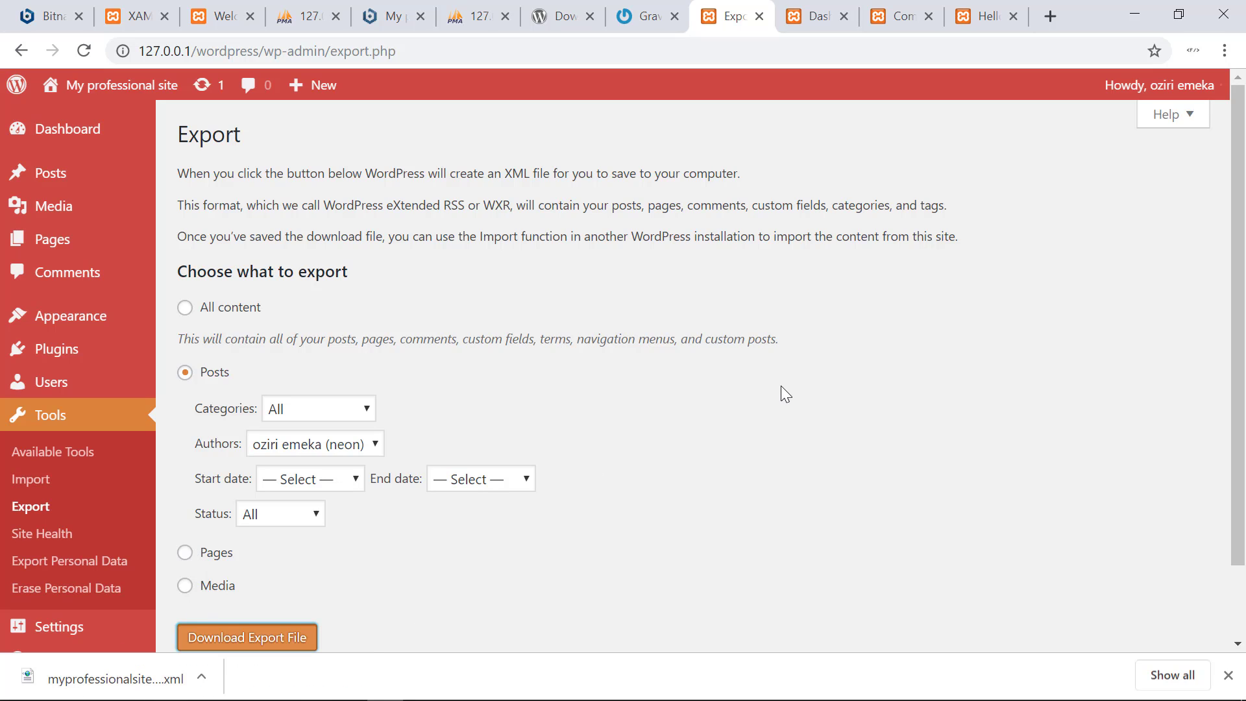
# - Try to install the WordPress importer from the import tools
pyautogui.click(20, 491)
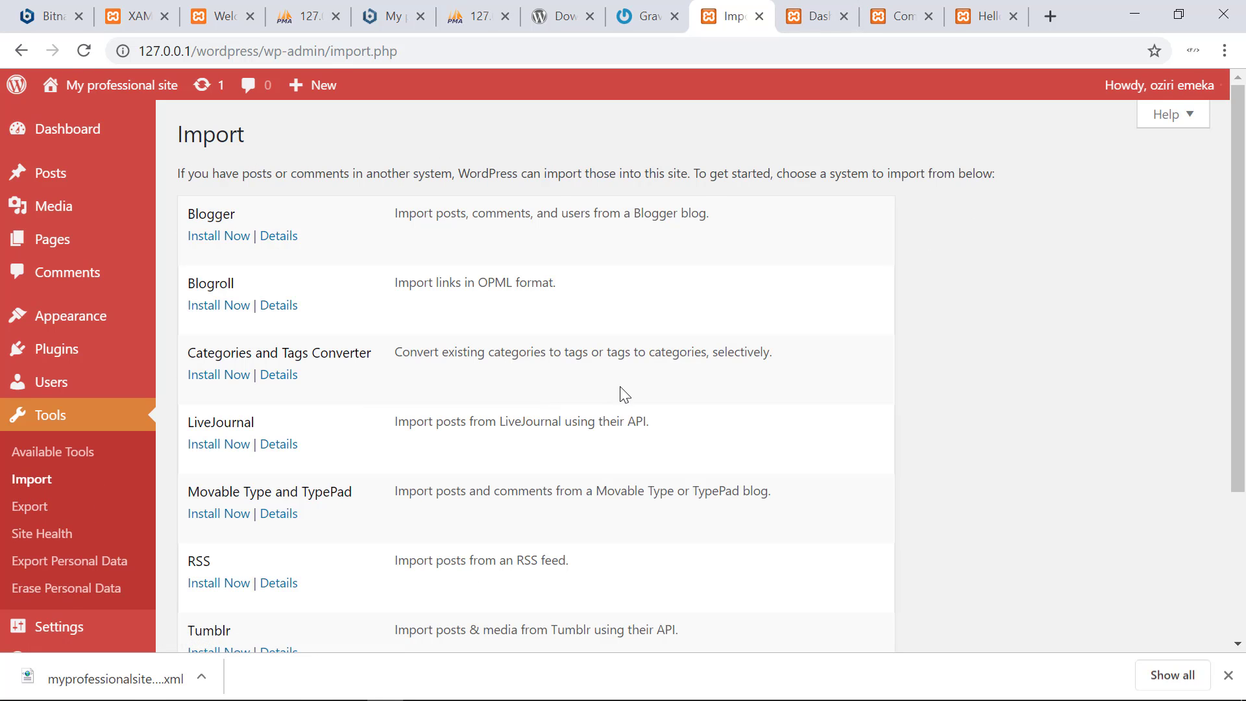
pyautogui.scroll(-3, 624, 394)
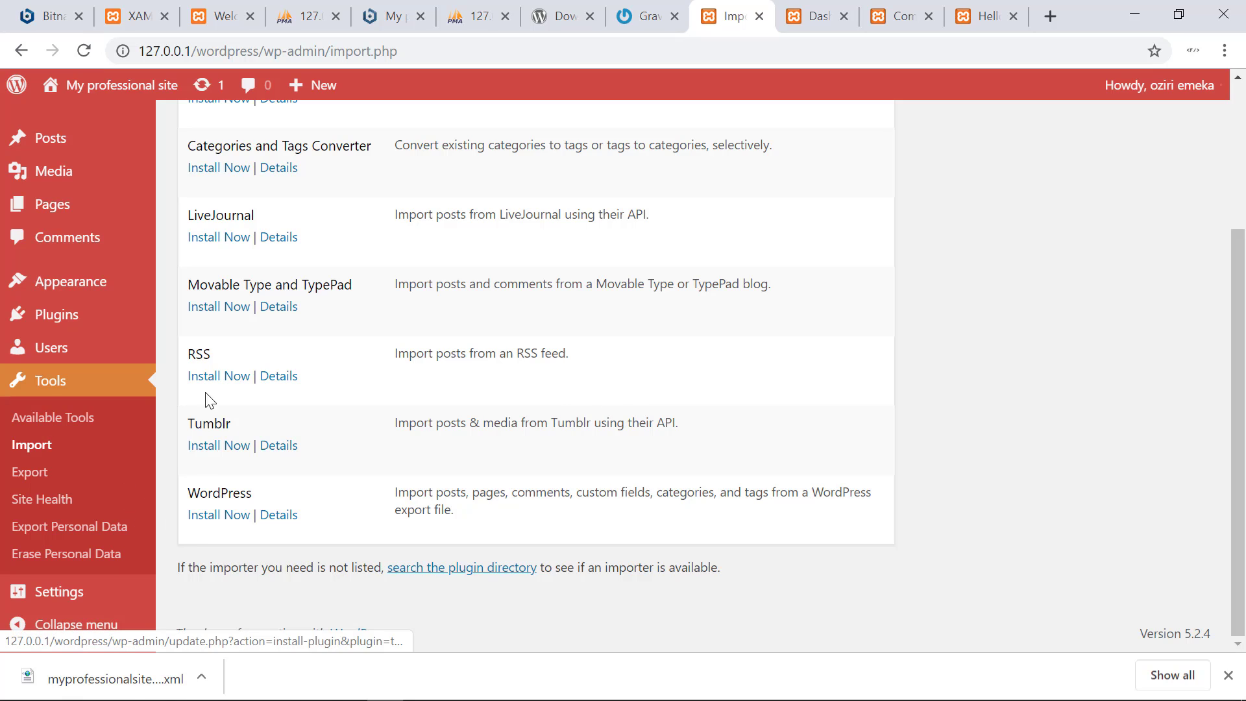
pyautogui.click(220, 522)
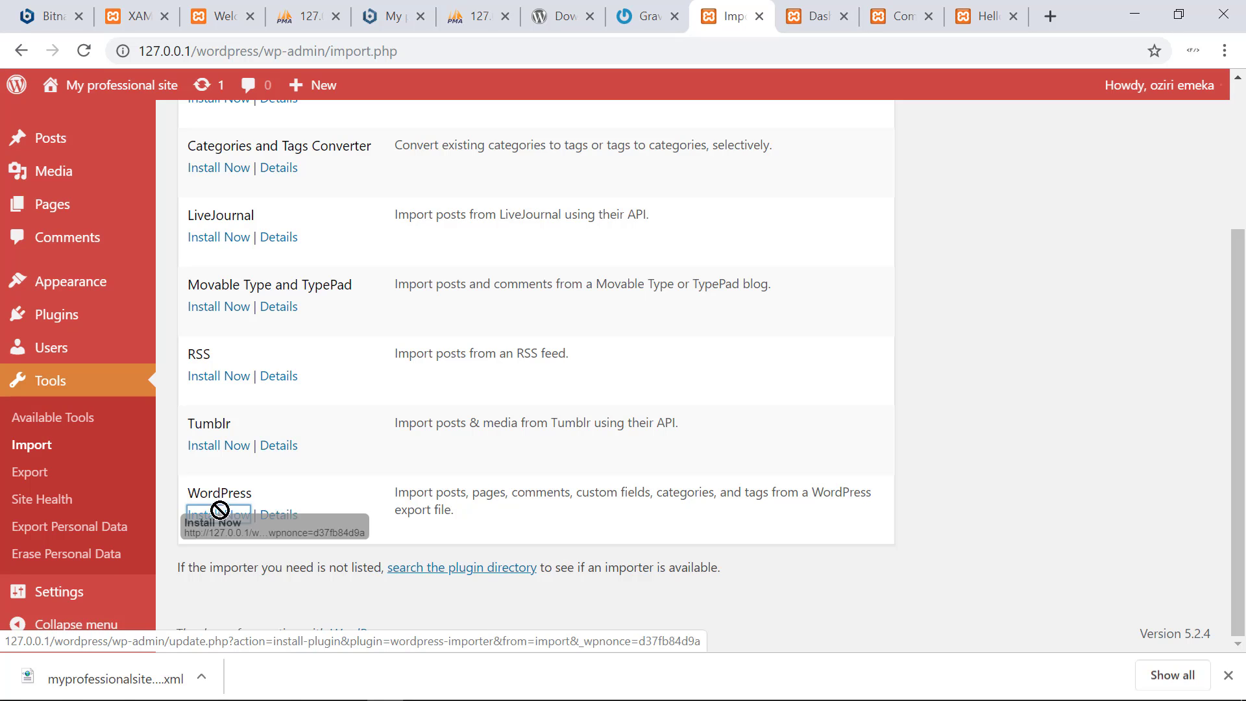
pyautogui.click(218, 520)
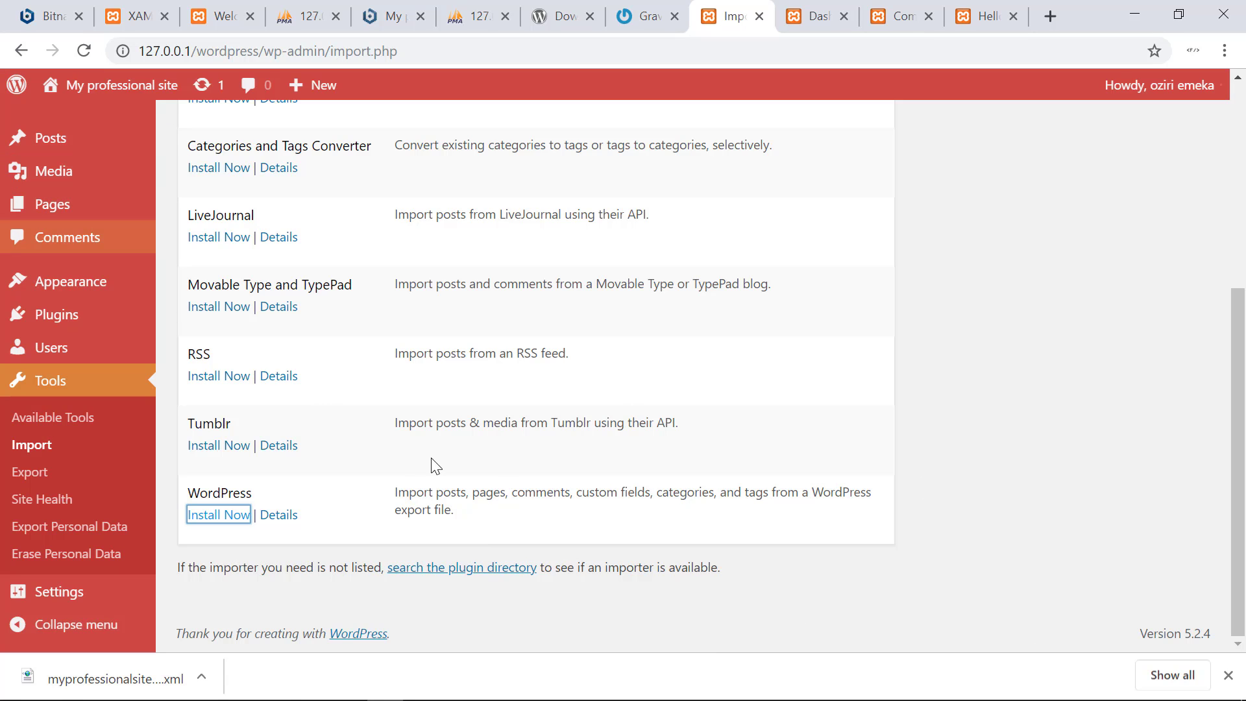
# - Review the Site Health status and expand the details of the critical issue "Could not reach WordPress.org"
pyautogui.moveTo(62, 658)
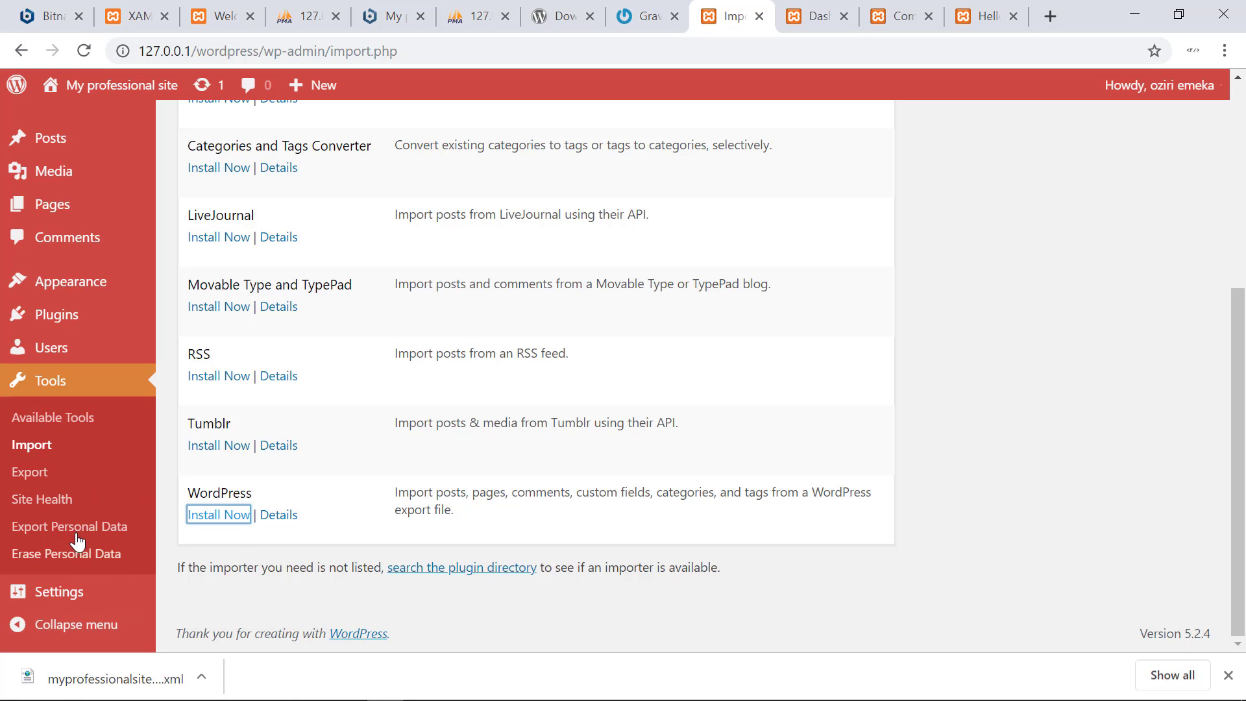
pyautogui.click(37, 500)
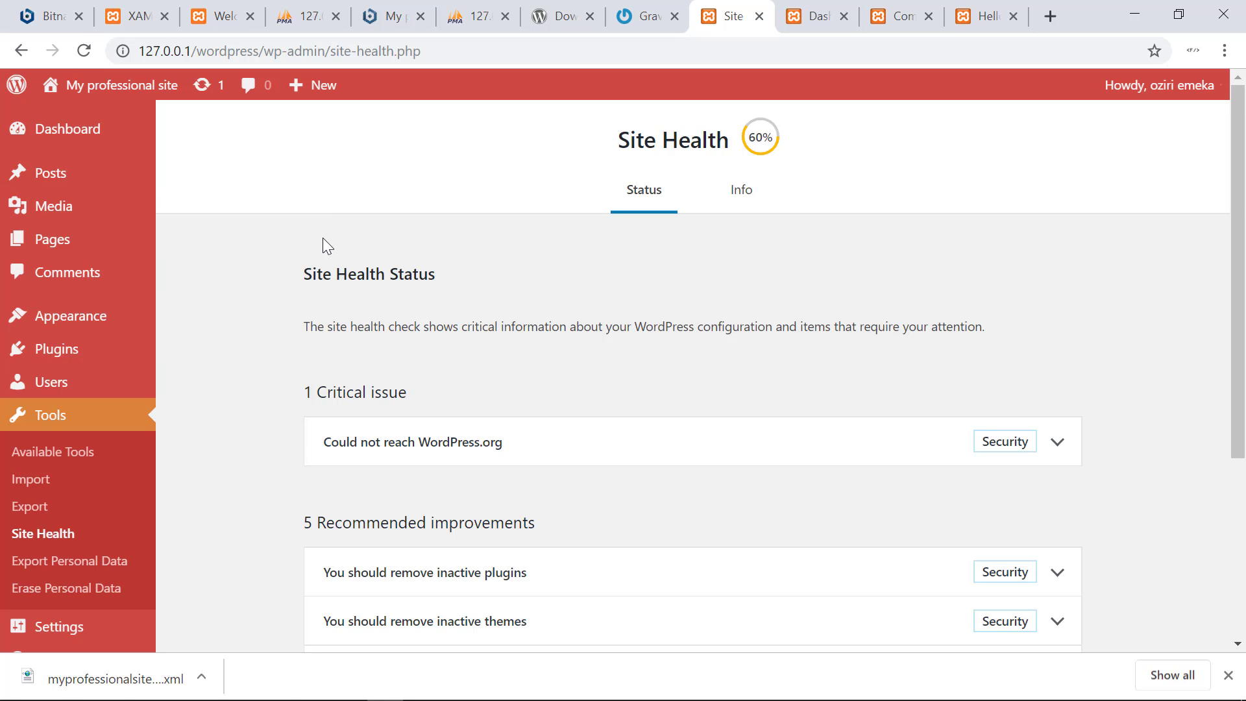
pyautogui.scroll(-4, 323, 243)
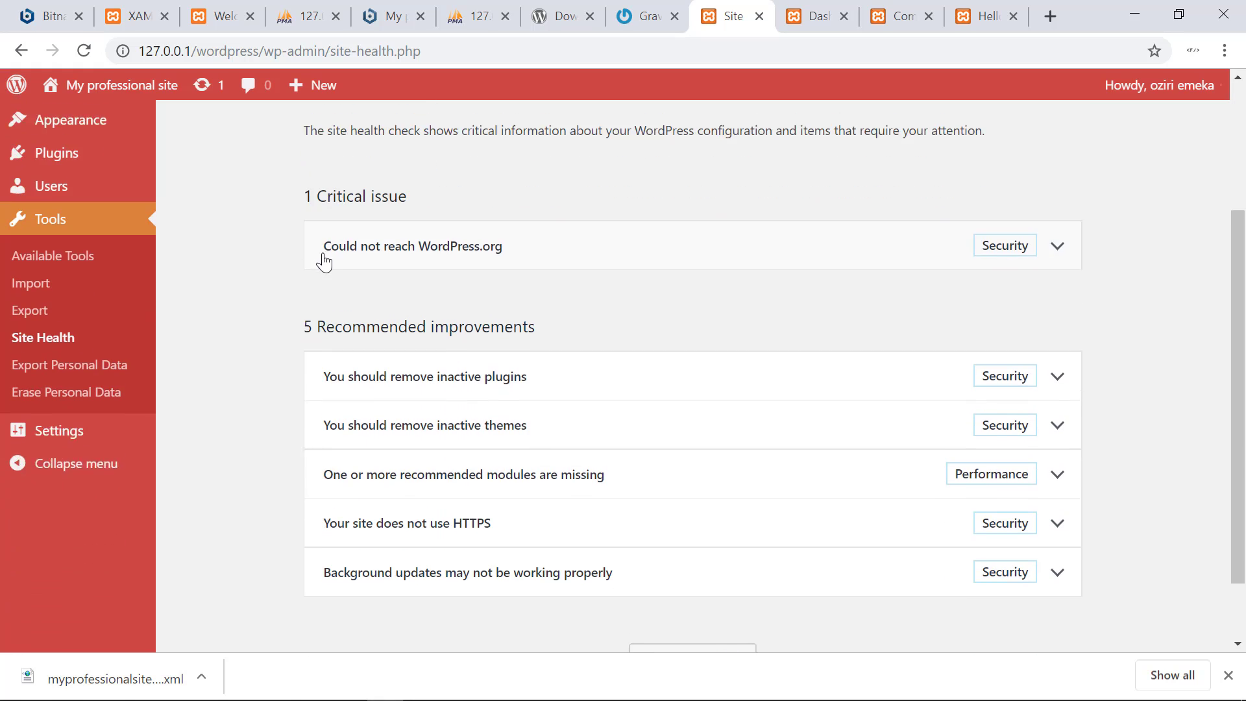
pyautogui.scroll(5, 389, 273)
pyautogui.scroll(-1, 413, 285)
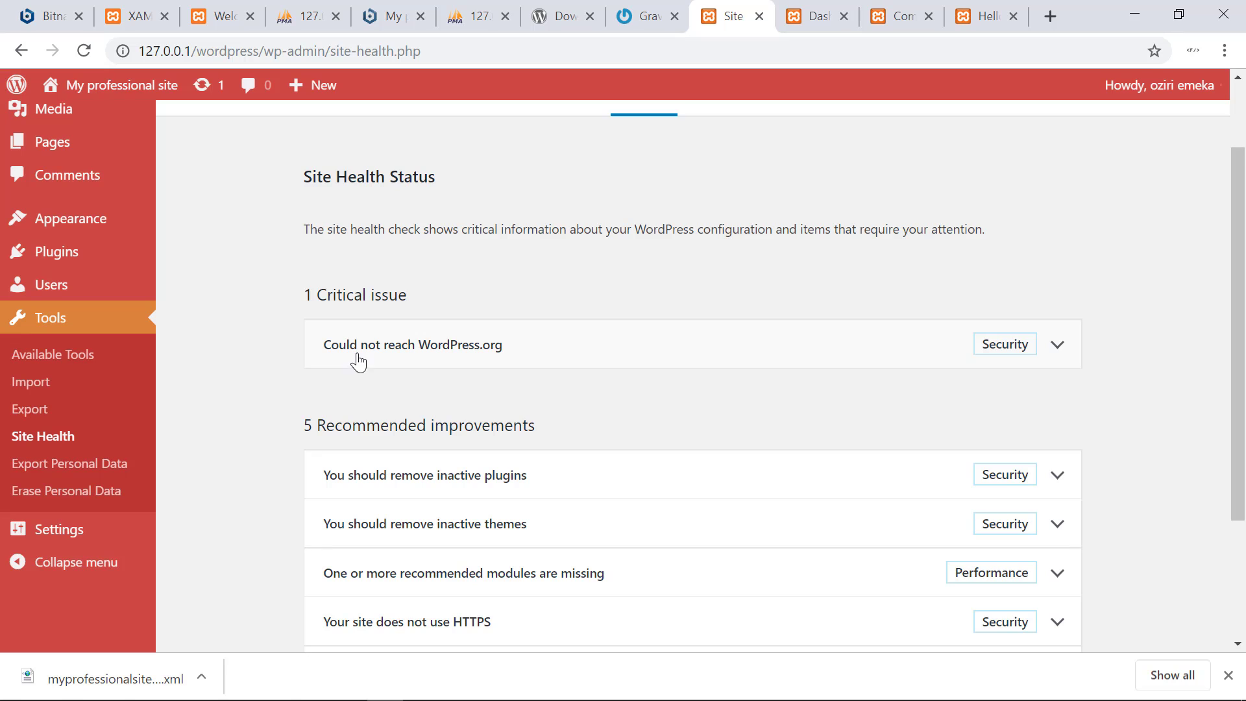
pyautogui.click(381, 361)
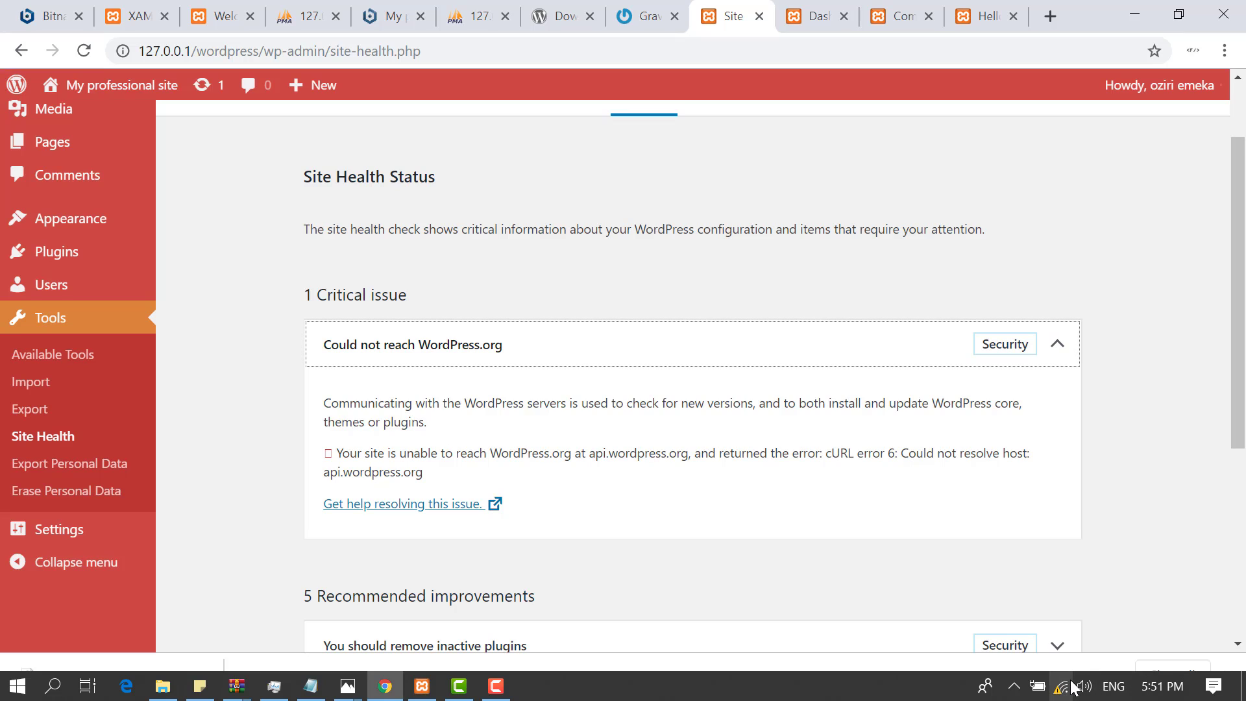
# - Reload the Site Health page and check the updated critical issues and recommended improvements
pyautogui.moveTo(1071, 688)
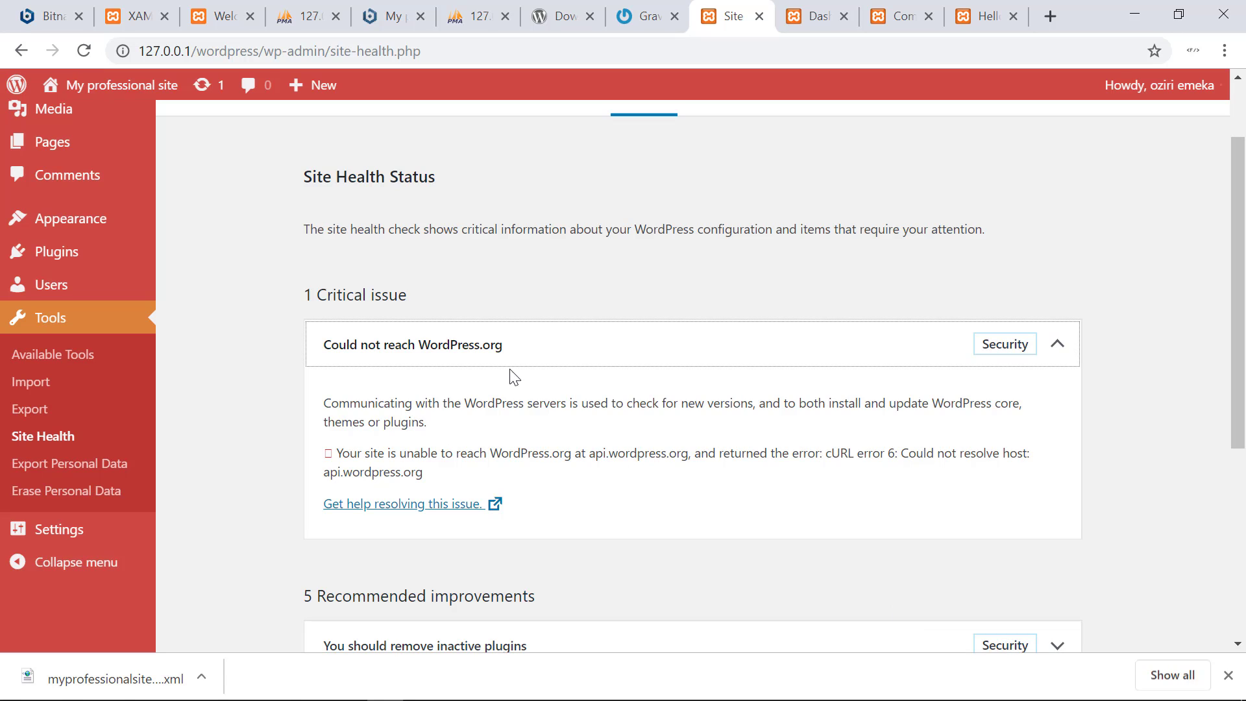
pyautogui.click(560, 239)
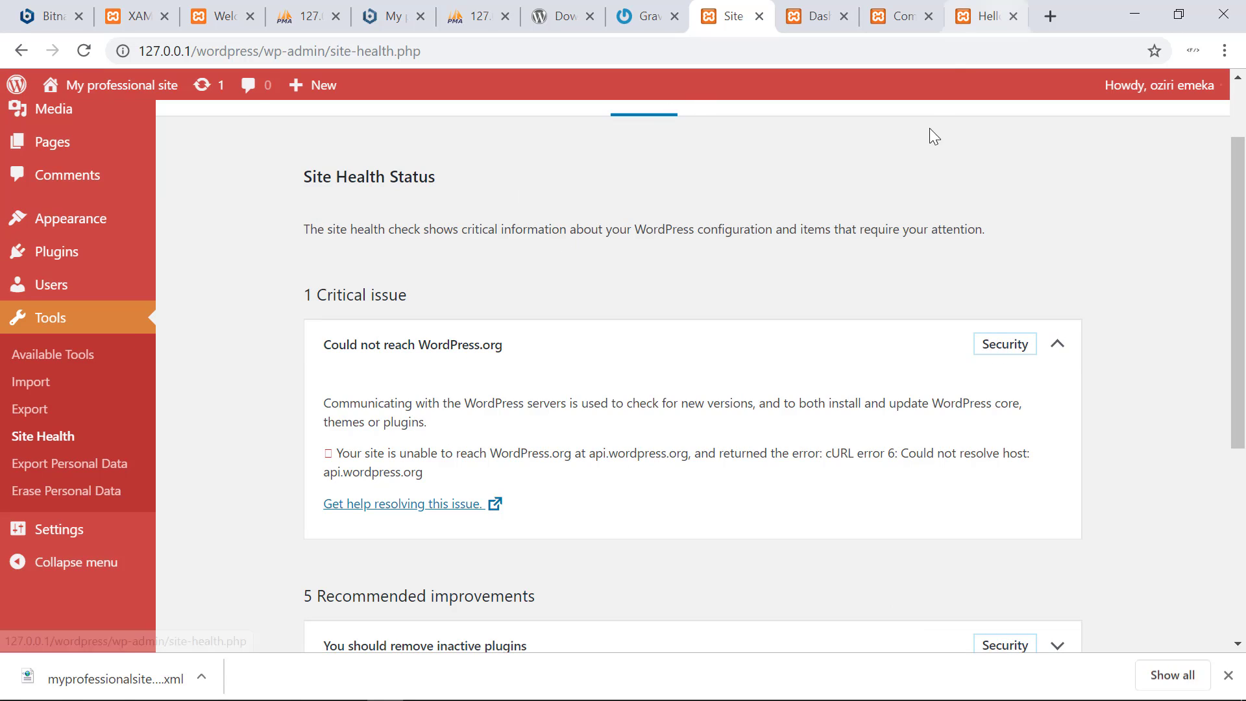
pyautogui.press('F5')
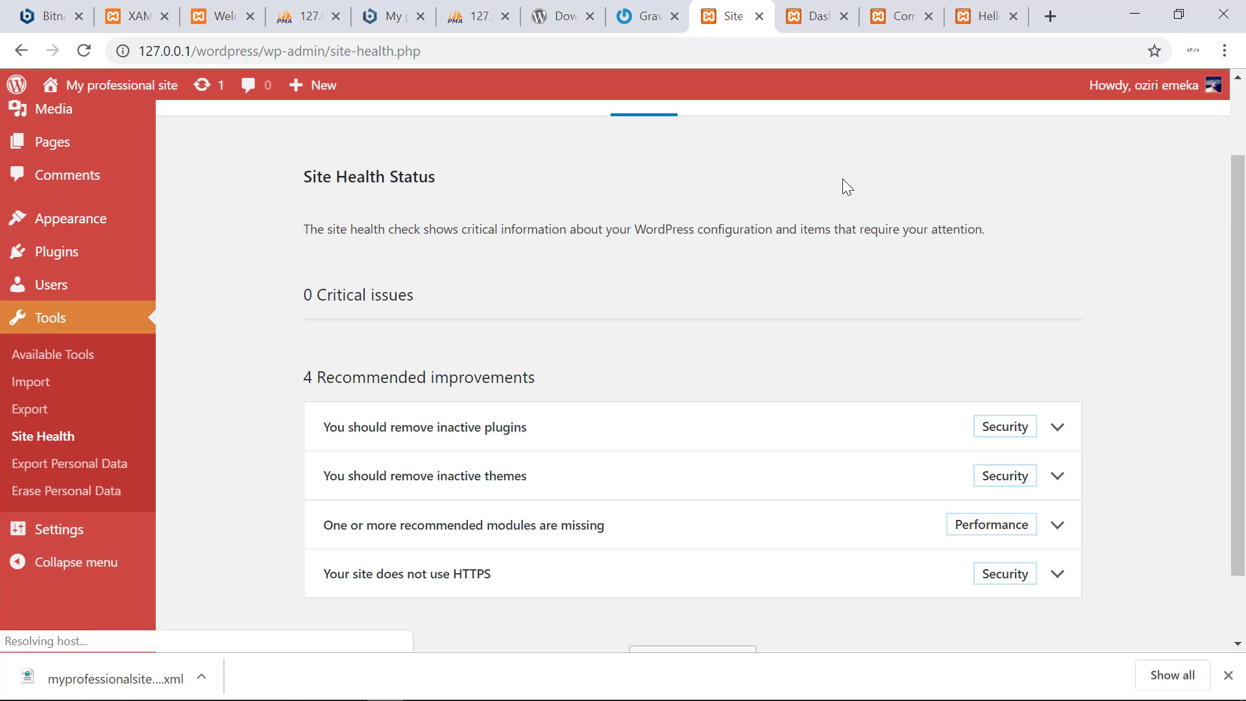
pyautogui.scroll(2, 357, 294)
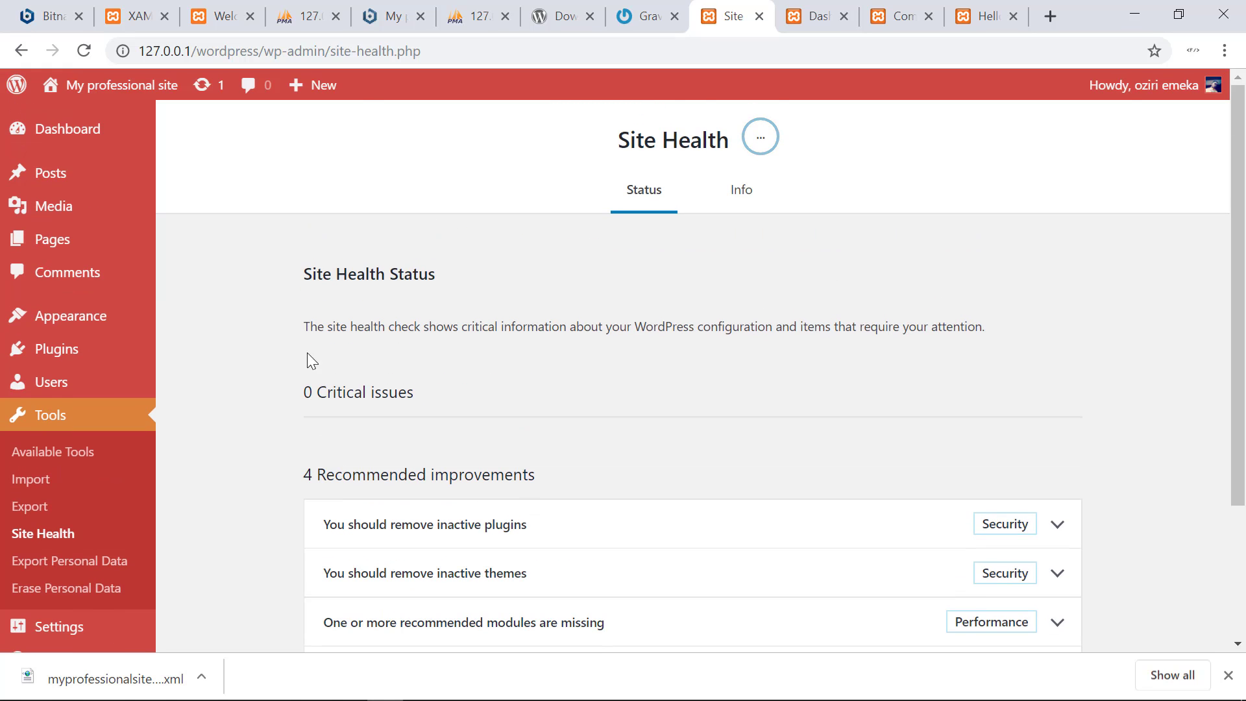
# - Read the Site Health Status description and look over the whole list of recommended improvements
pyautogui.moveTo(304, 328); pyautogui.dragTo(370, 327)
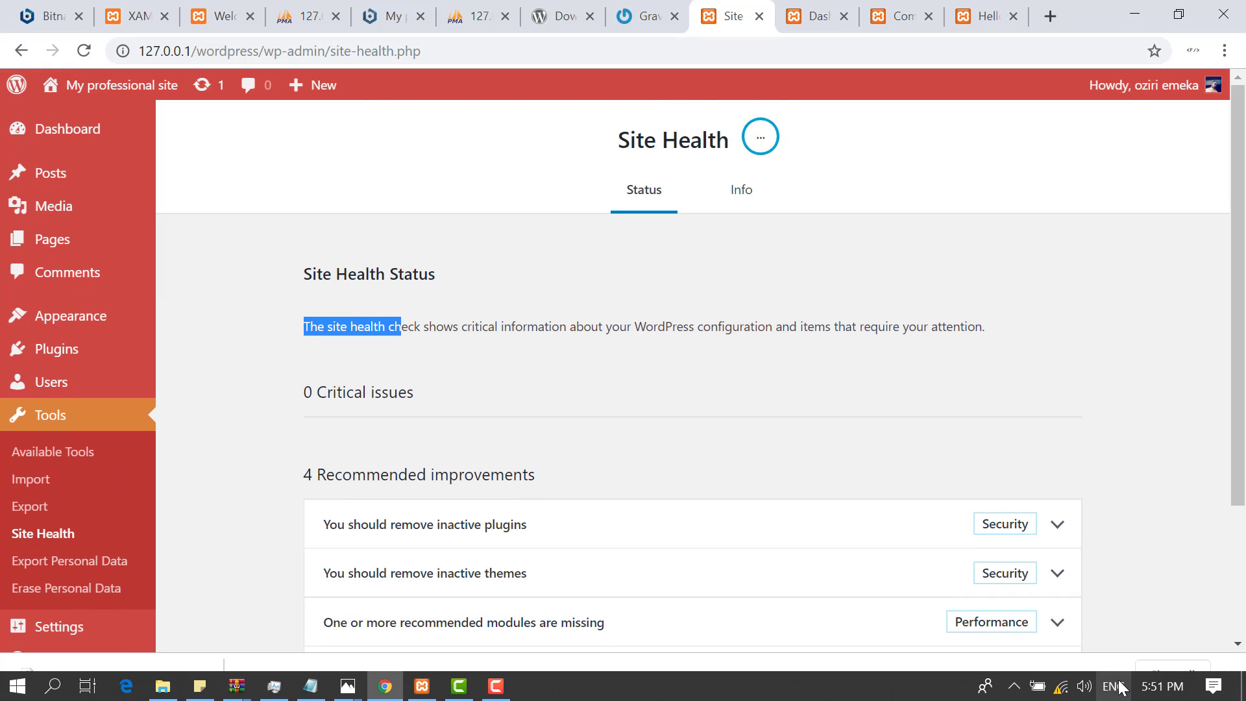
pyautogui.click(411, 273)
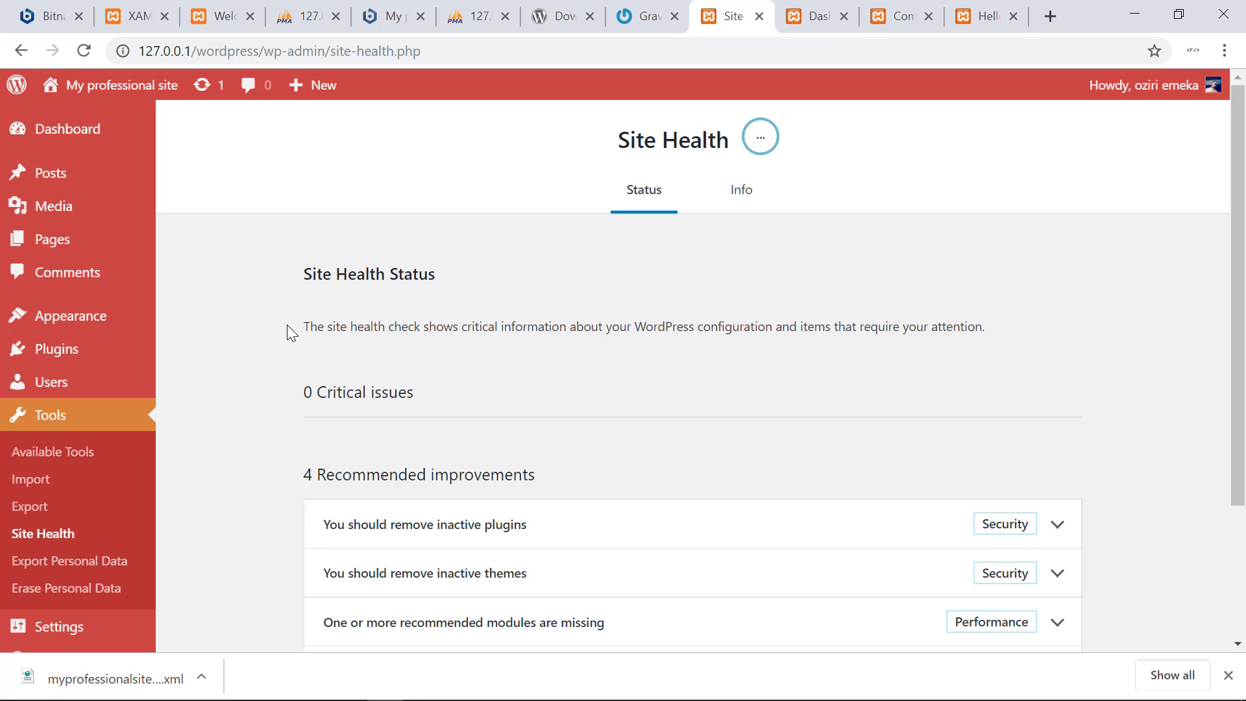
pyautogui.moveTo(303, 328); pyautogui.dragTo(372, 327)
pyautogui.click(714, 286)
pyautogui.scroll(-3, 656, 259)
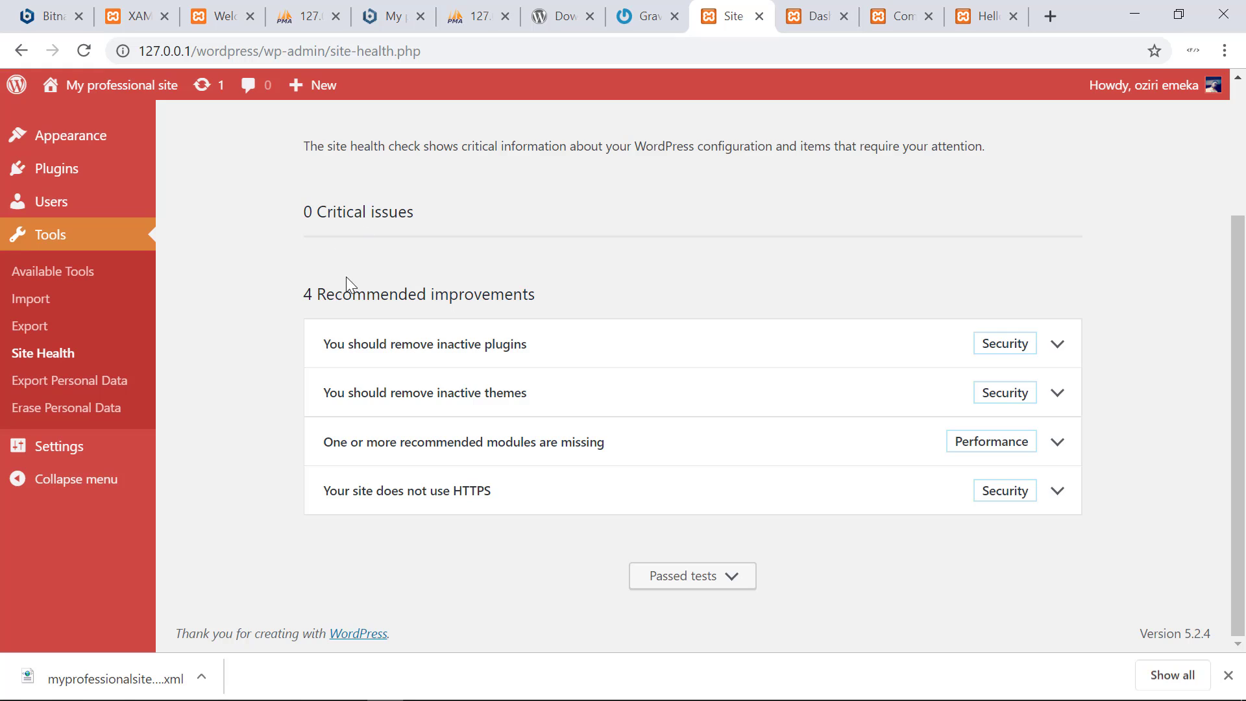
pyautogui.scroll(2, 41, 325)
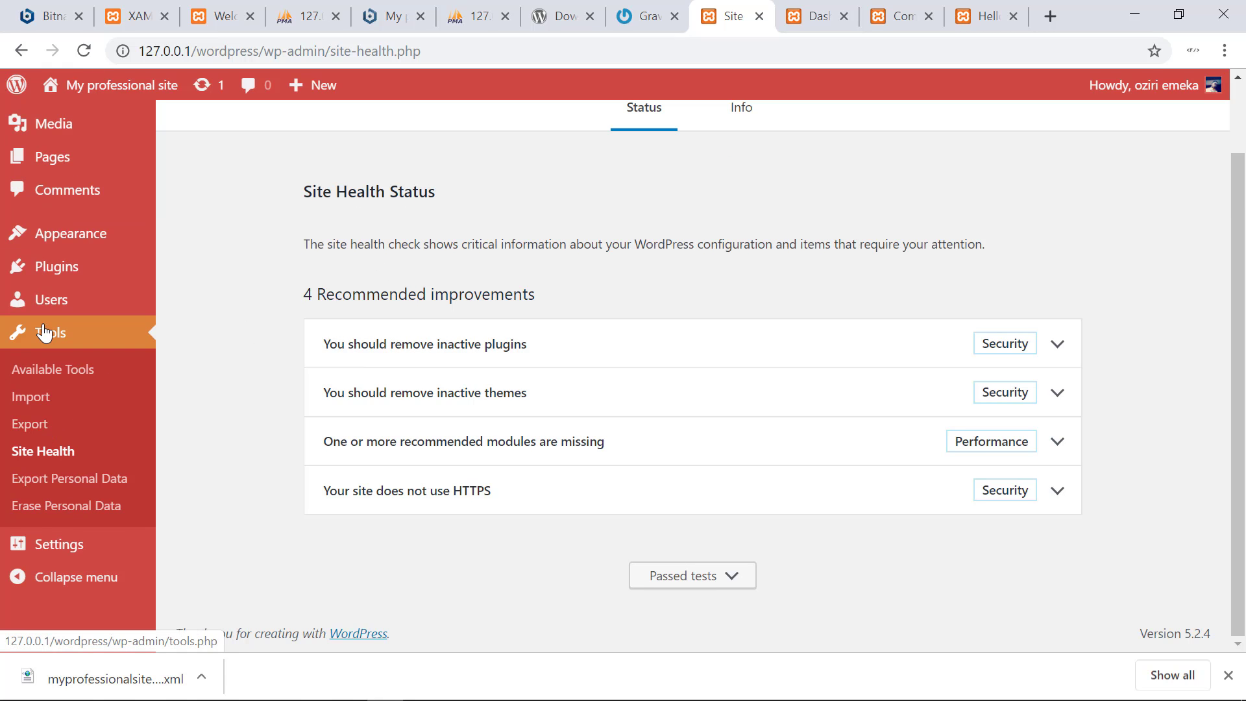
# - Install the WordPress importer from the import tools and dismiss the browser's download bar
pyautogui.click(63, 403)
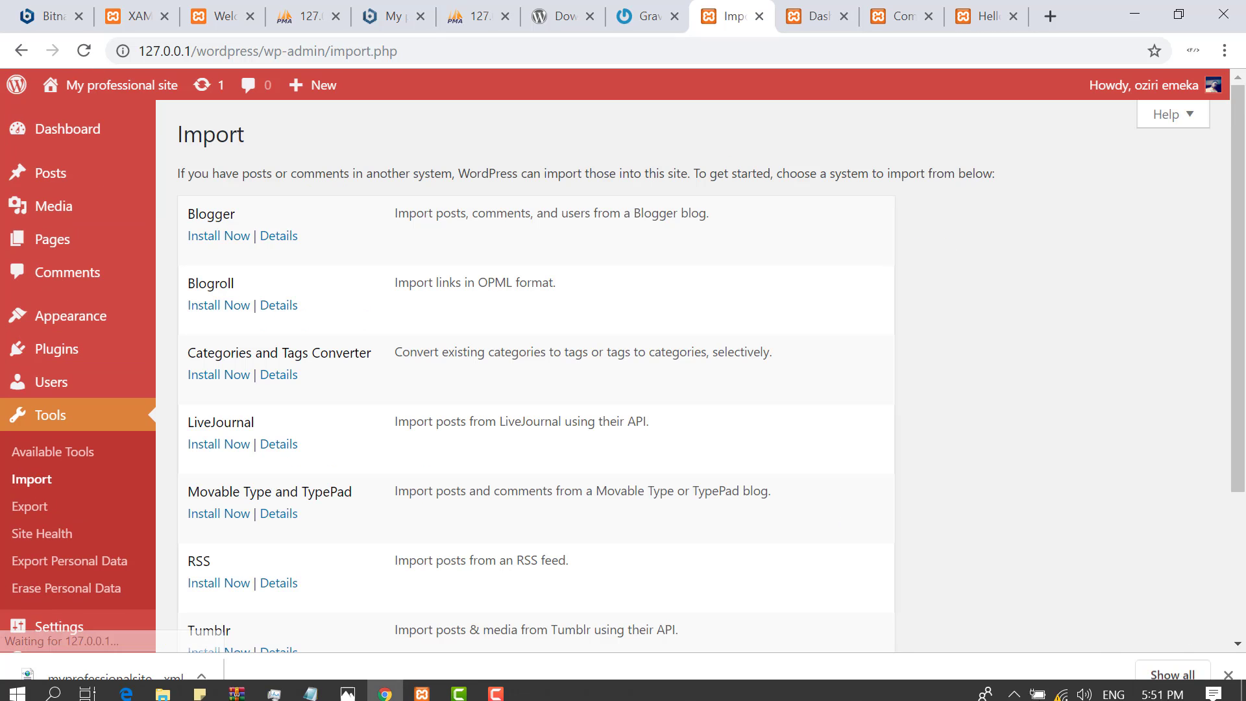
pyautogui.scroll(-3, 530, 344)
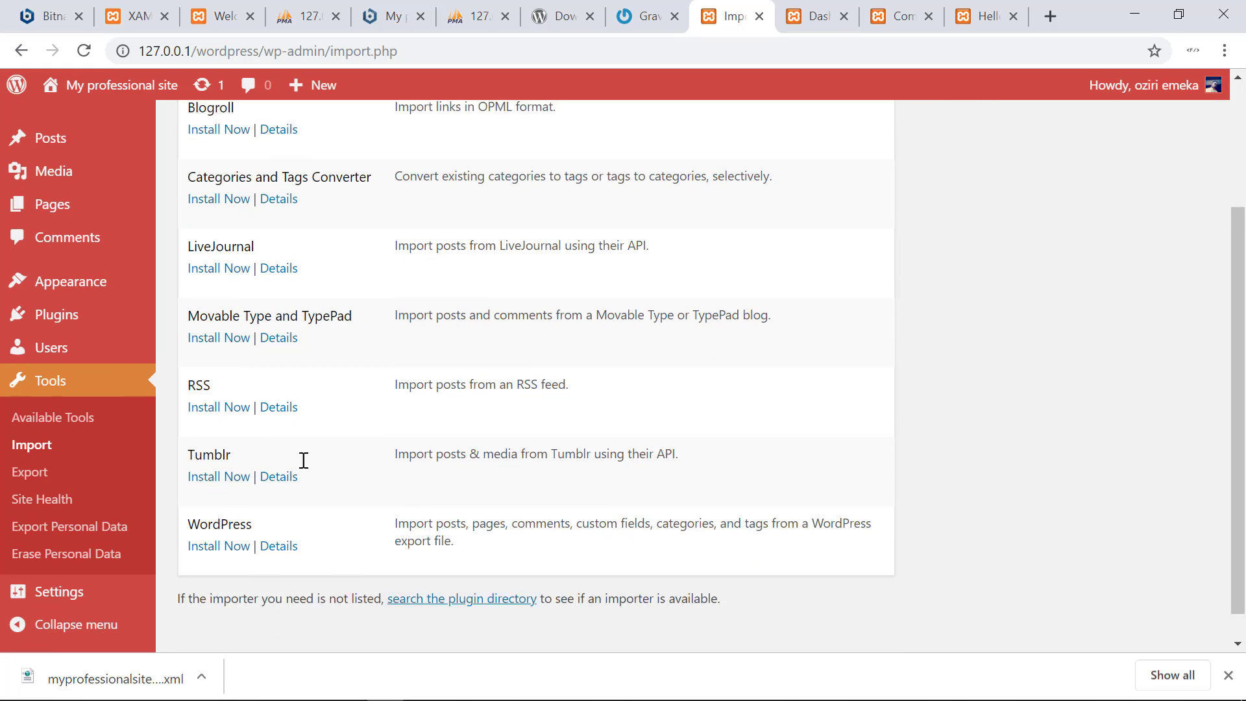
pyautogui.click(211, 515)
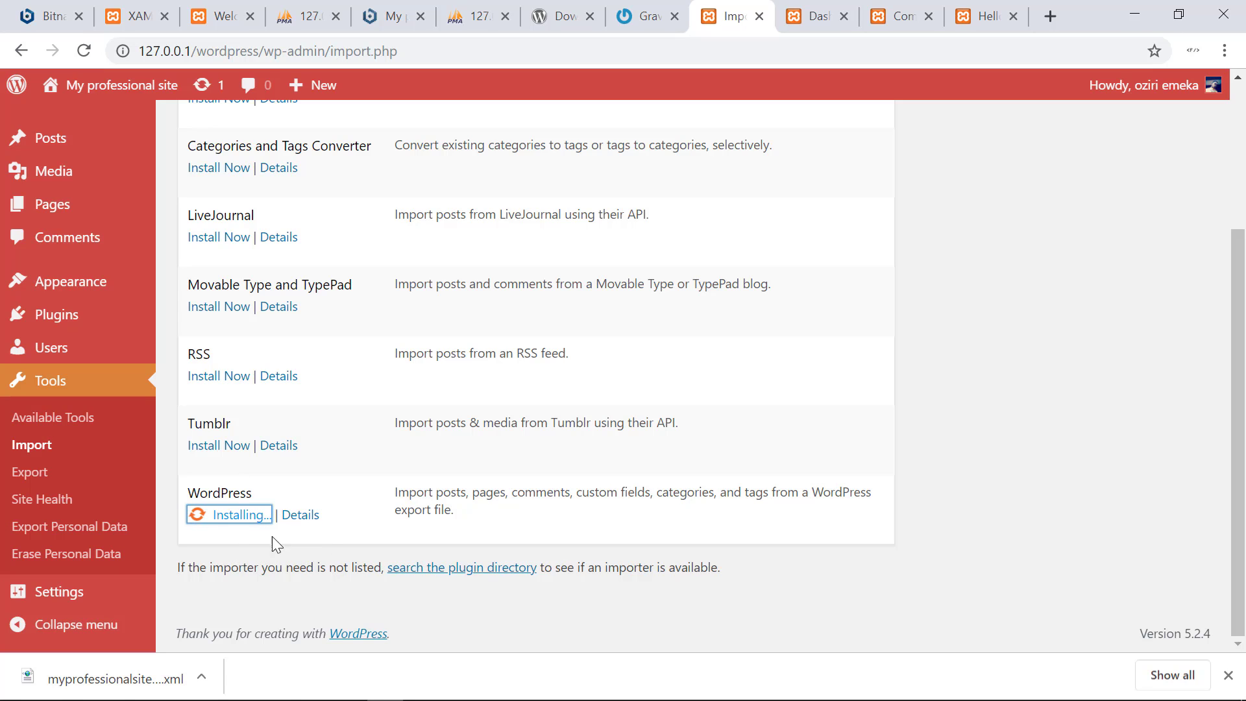
pyautogui.click(1228, 676)
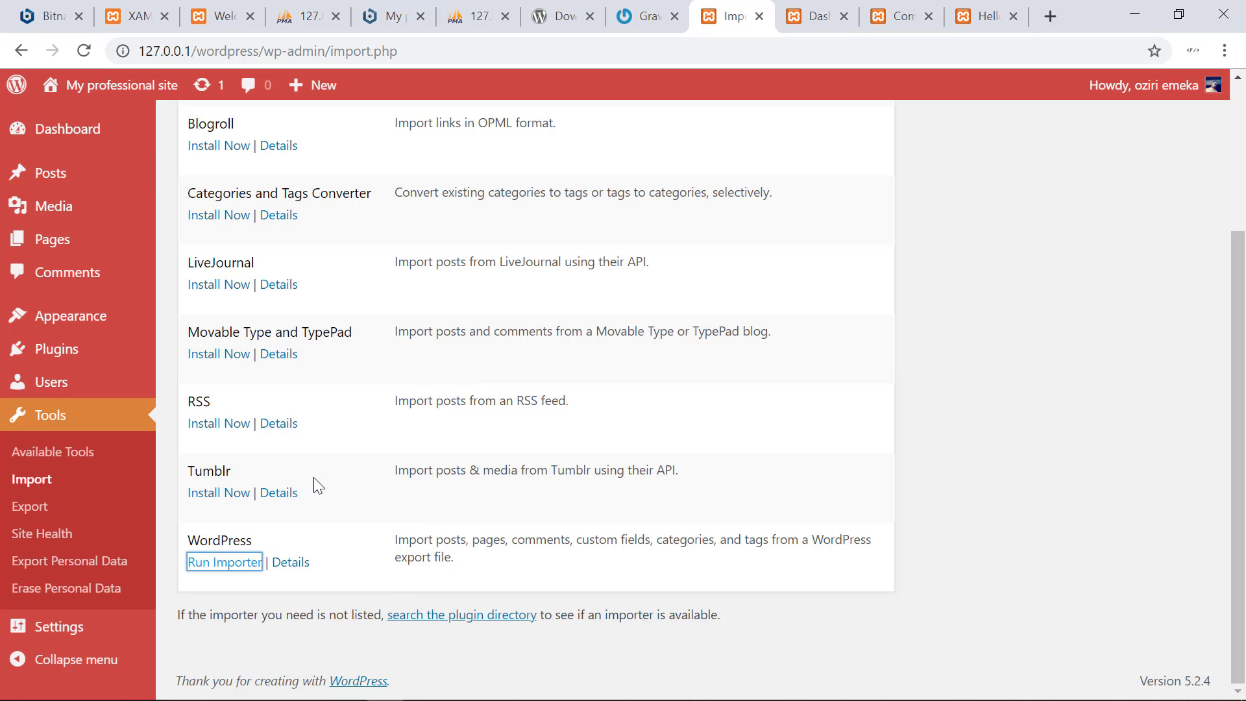
# - Run the WordPress importer and upload myprofessionalsite.WordPress.2019-10-19.xml from the Downloads folder
pyautogui.click(222, 570)
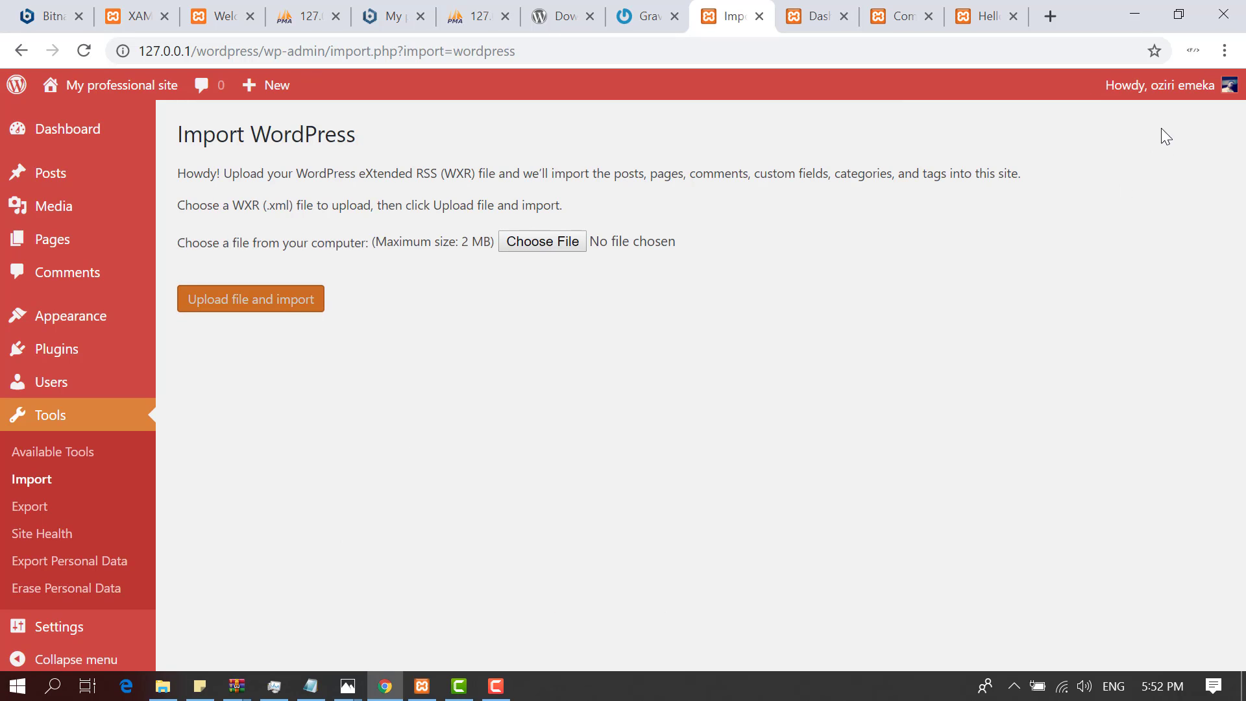
pyautogui.click(1224, 50)
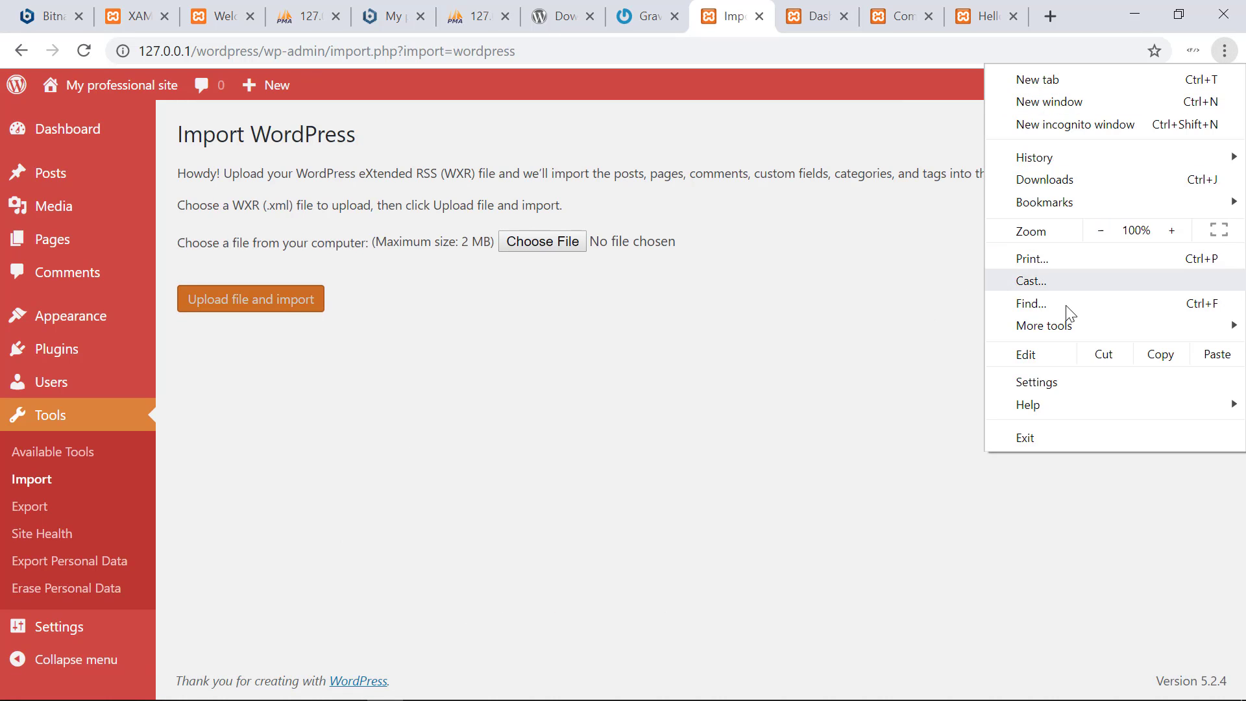
pyautogui.click(1068, 181)
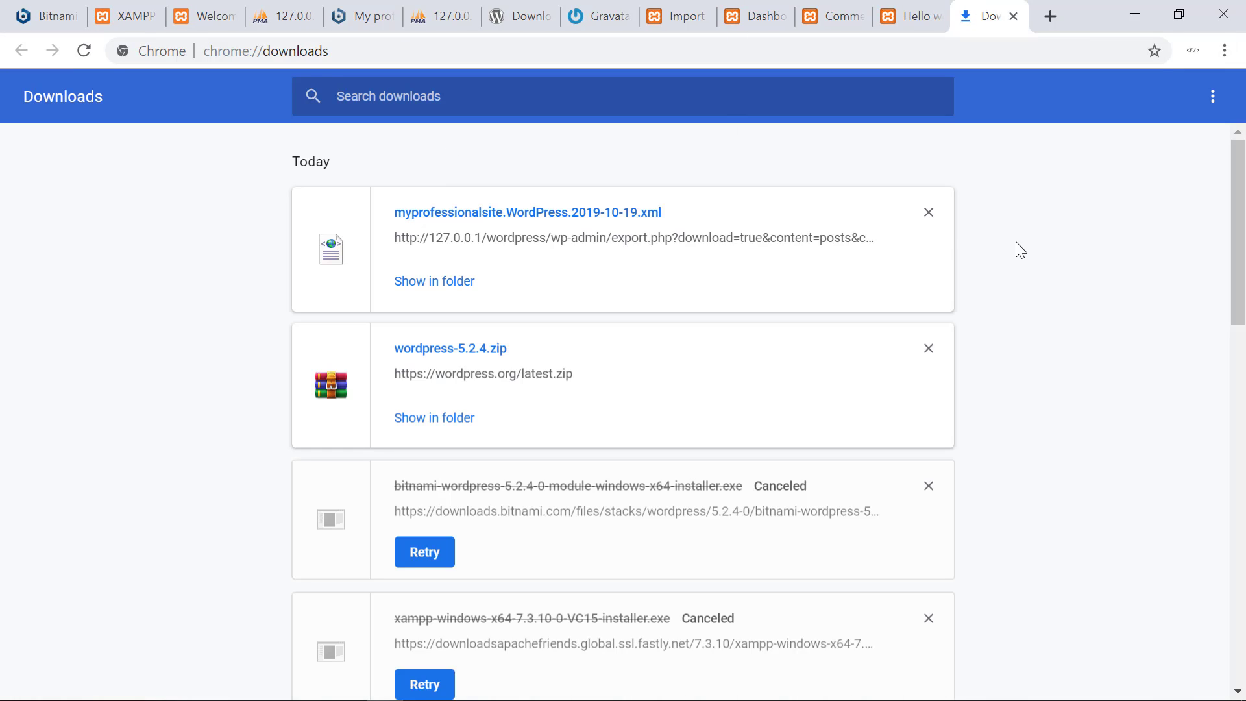
pyautogui.click(445, 289)
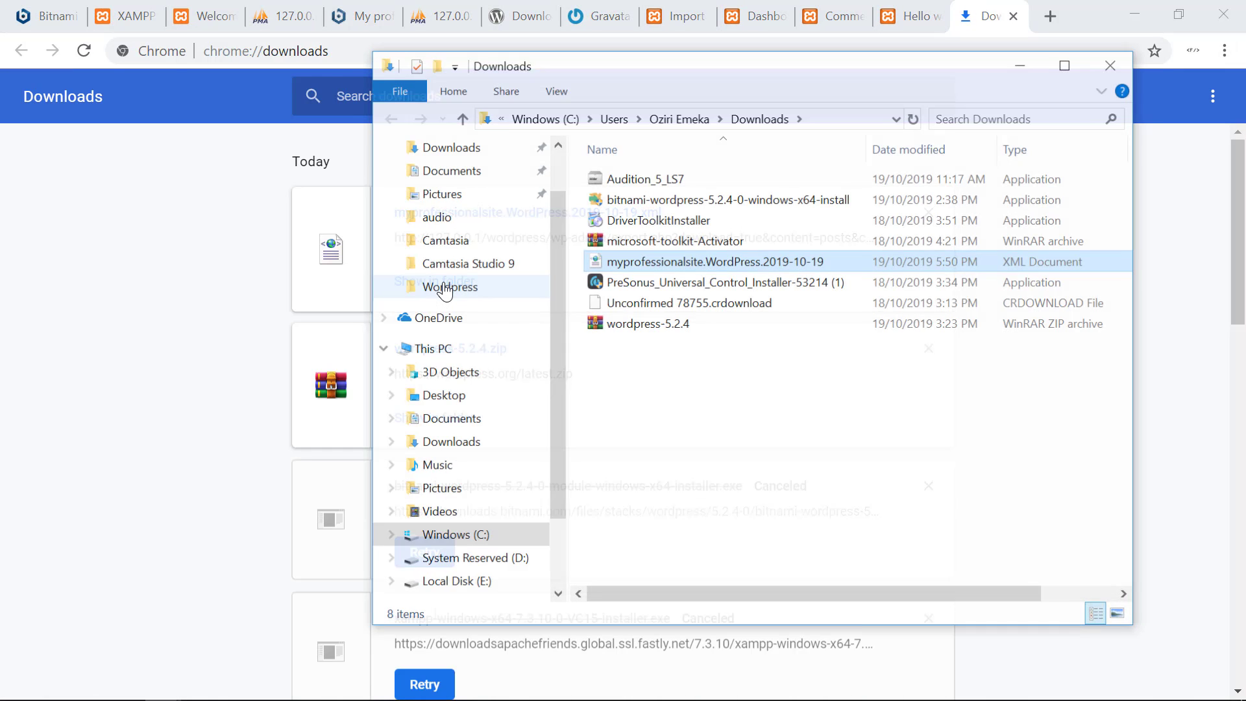
pyautogui.moveTo(697, 262); pyautogui.dragTo(567, 245)
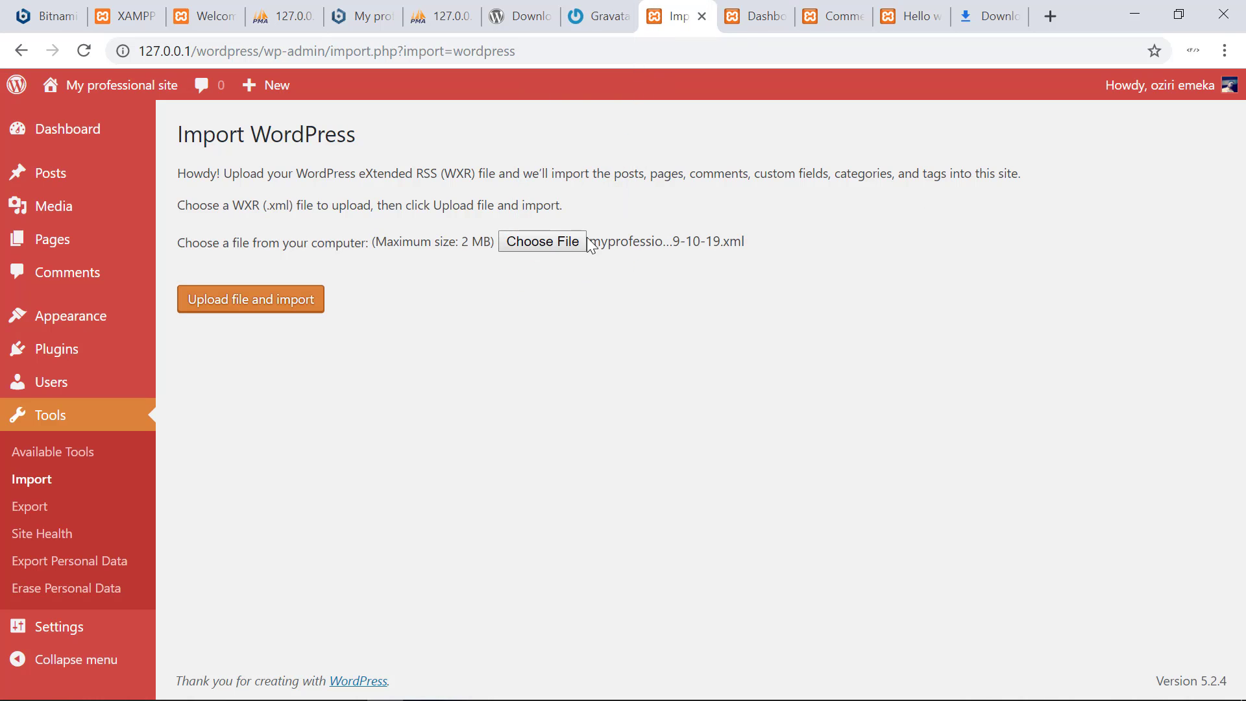
pyautogui.click(252, 311)
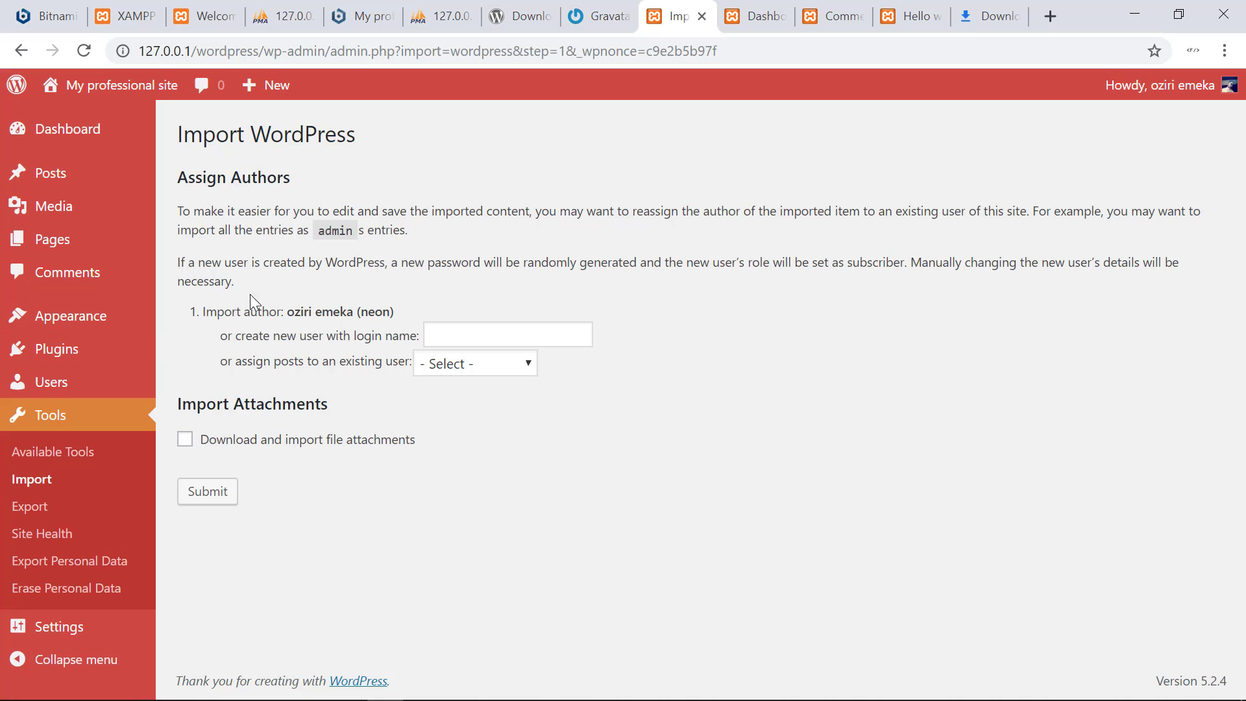
# - Assign the imported posts to the first existing user offered, include file attachments, submit the import and review its result
pyautogui.moveTo(203, 181); pyautogui.dragTo(290, 181)
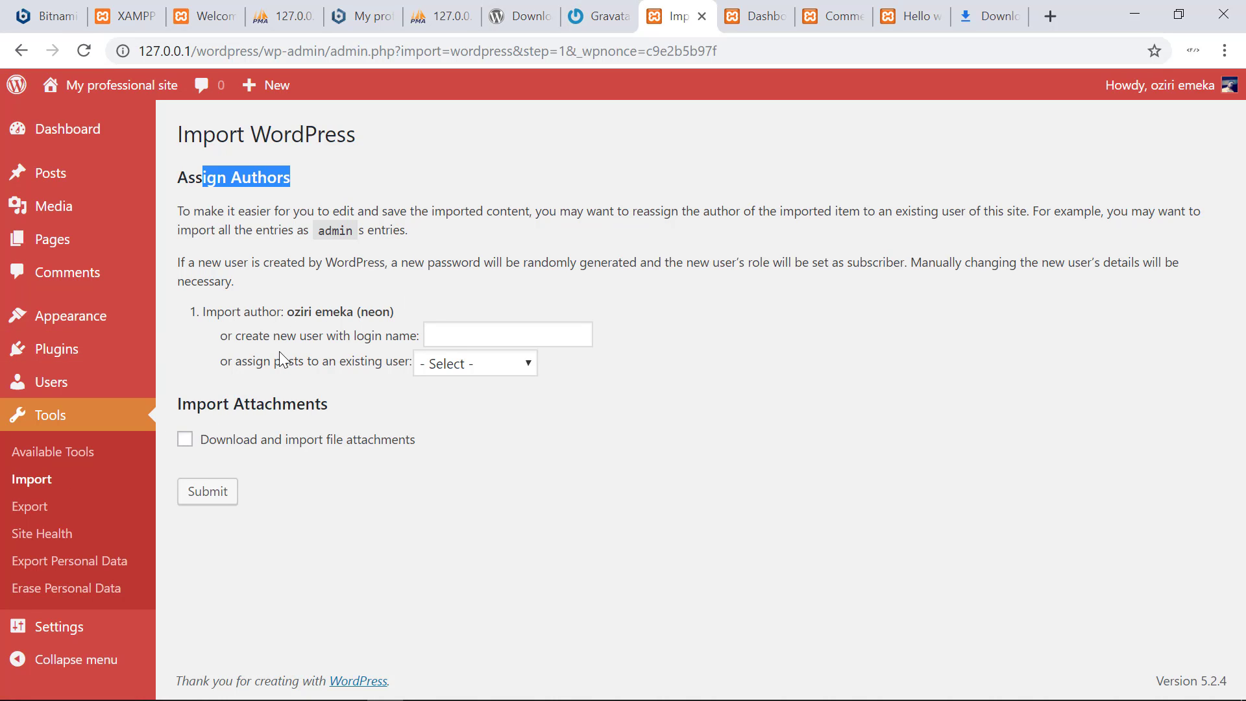
pyautogui.click(281, 350)
pyautogui.click(456, 356)
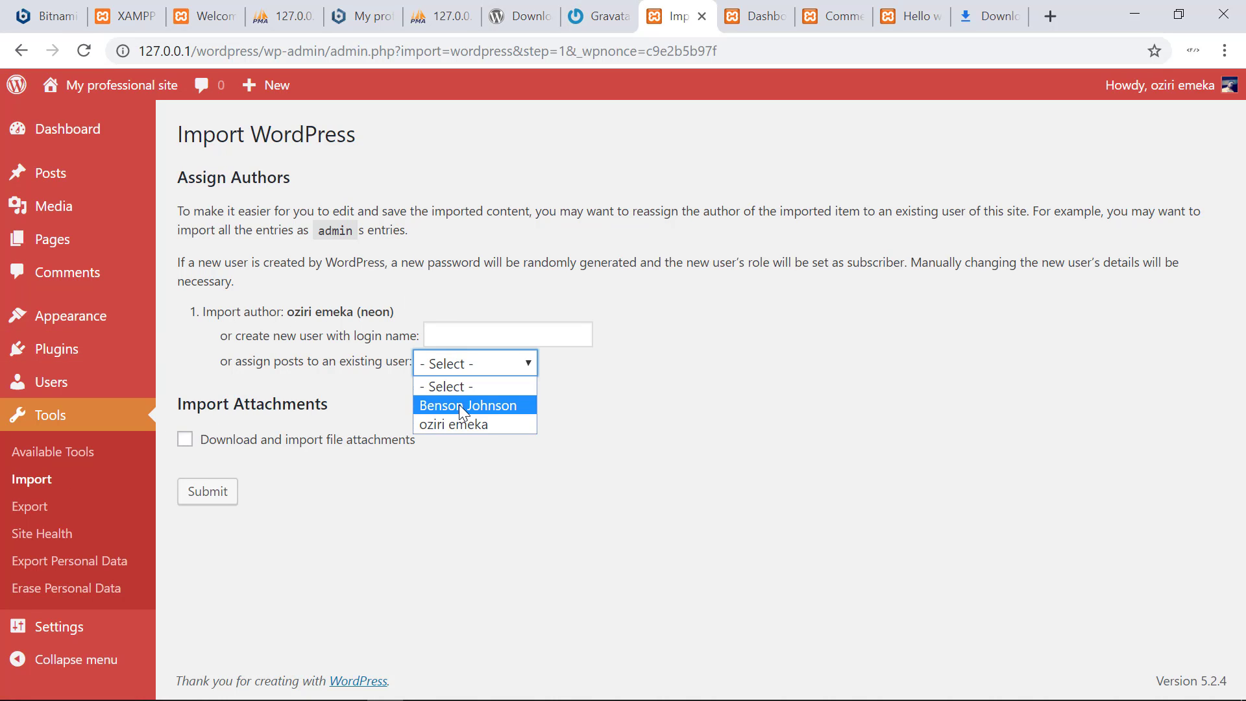
pyautogui.click(459, 405)
pyautogui.click(209, 446)
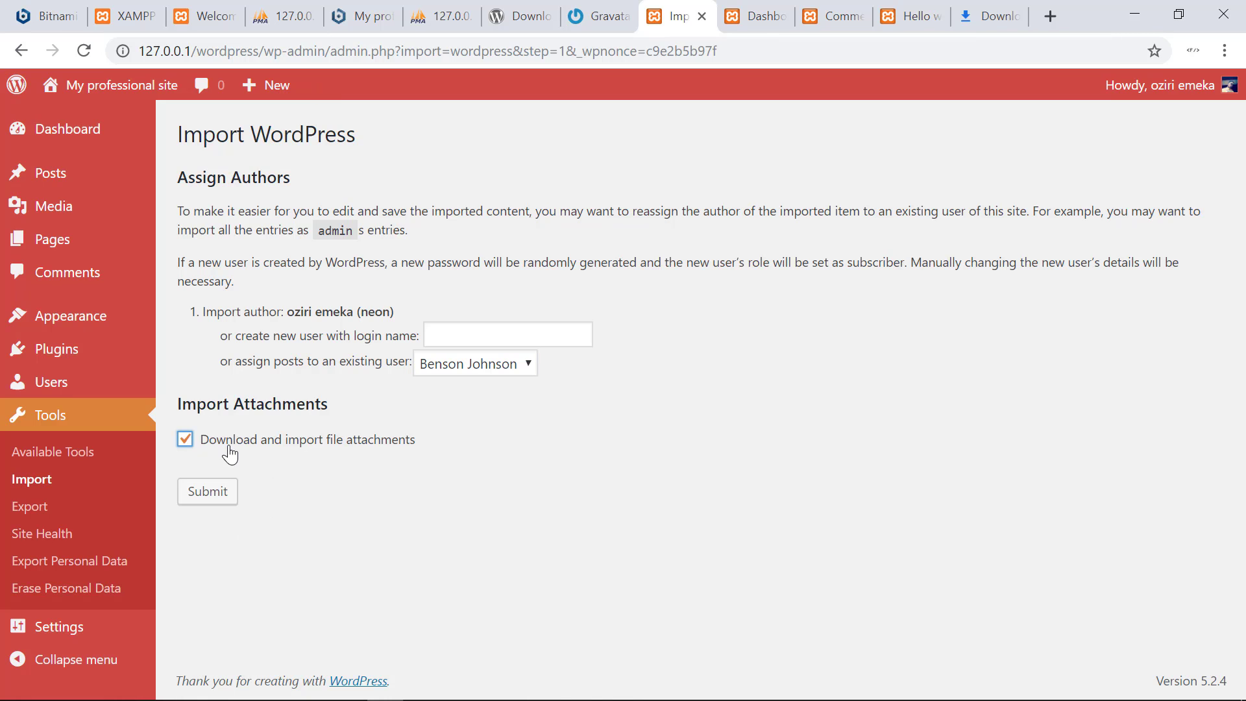
pyautogui.click(222, 499)
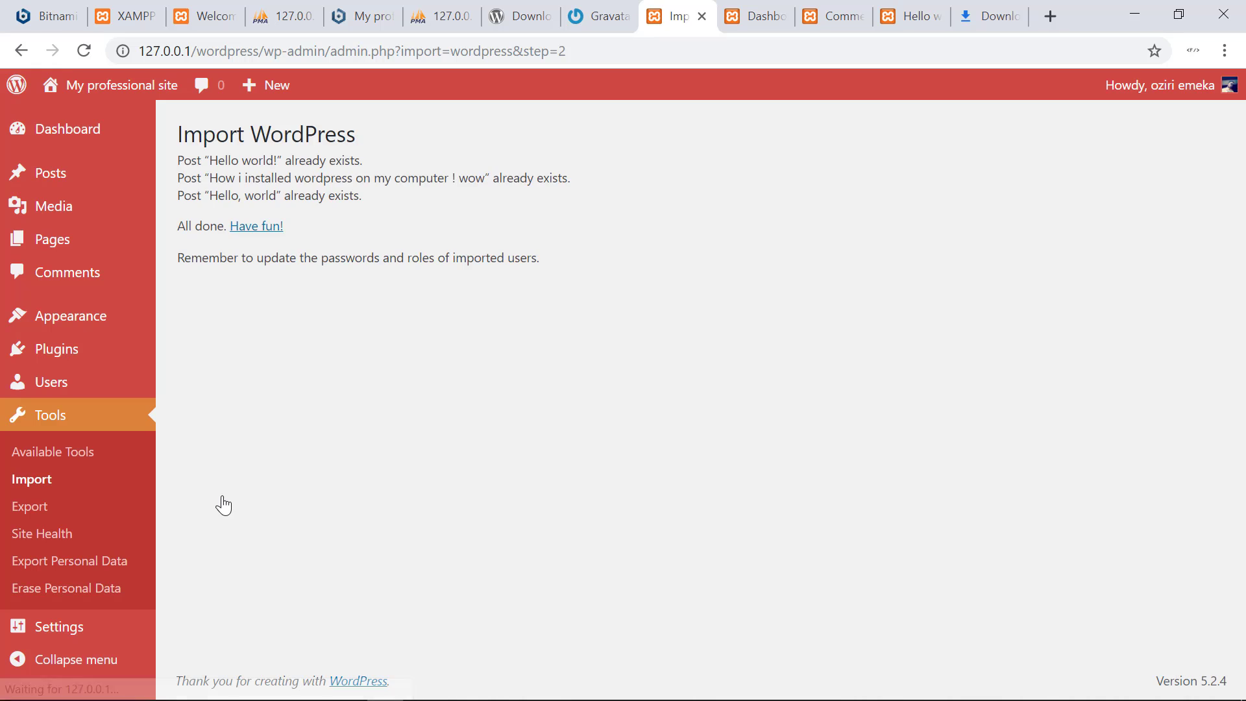
pyautogui.moveTo(195, 162); pyautogui.dragTo(399, 205)
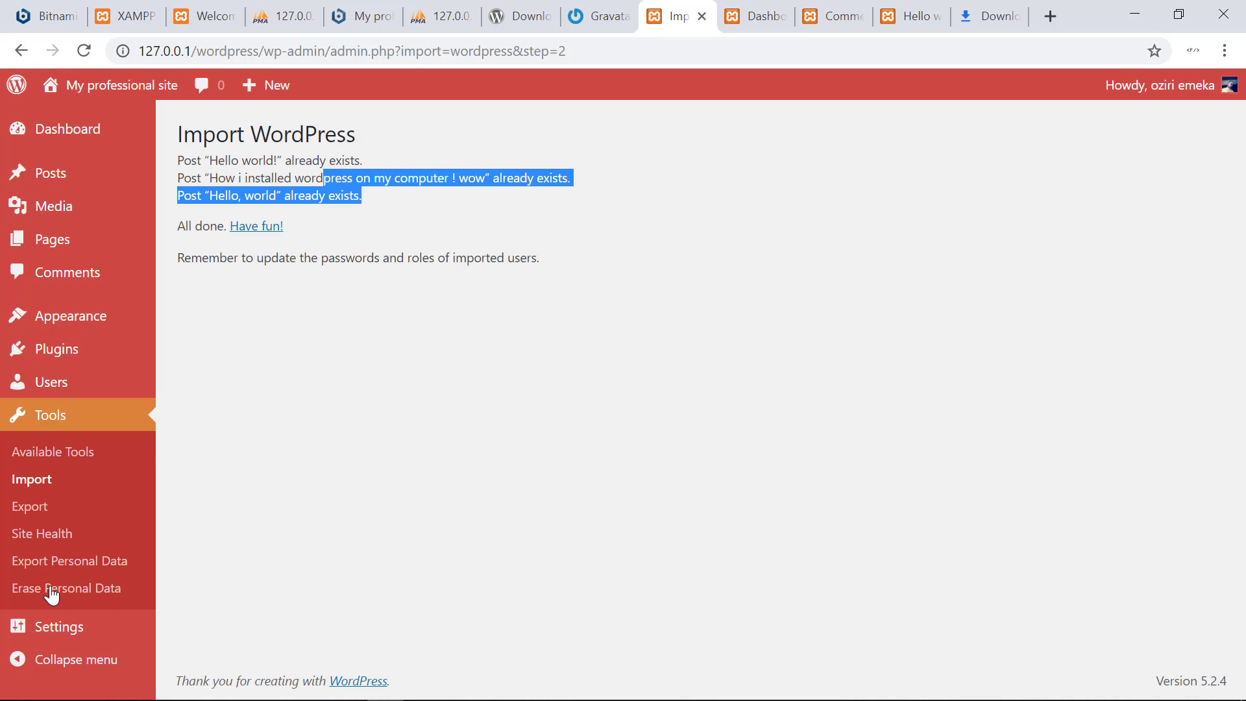
# - Return to Site Health and expand the recommendations on removing inactive plugins and inactive themes
pyautogui.click(91, 548)
pyautogui.scroll(-2, 548, 326)
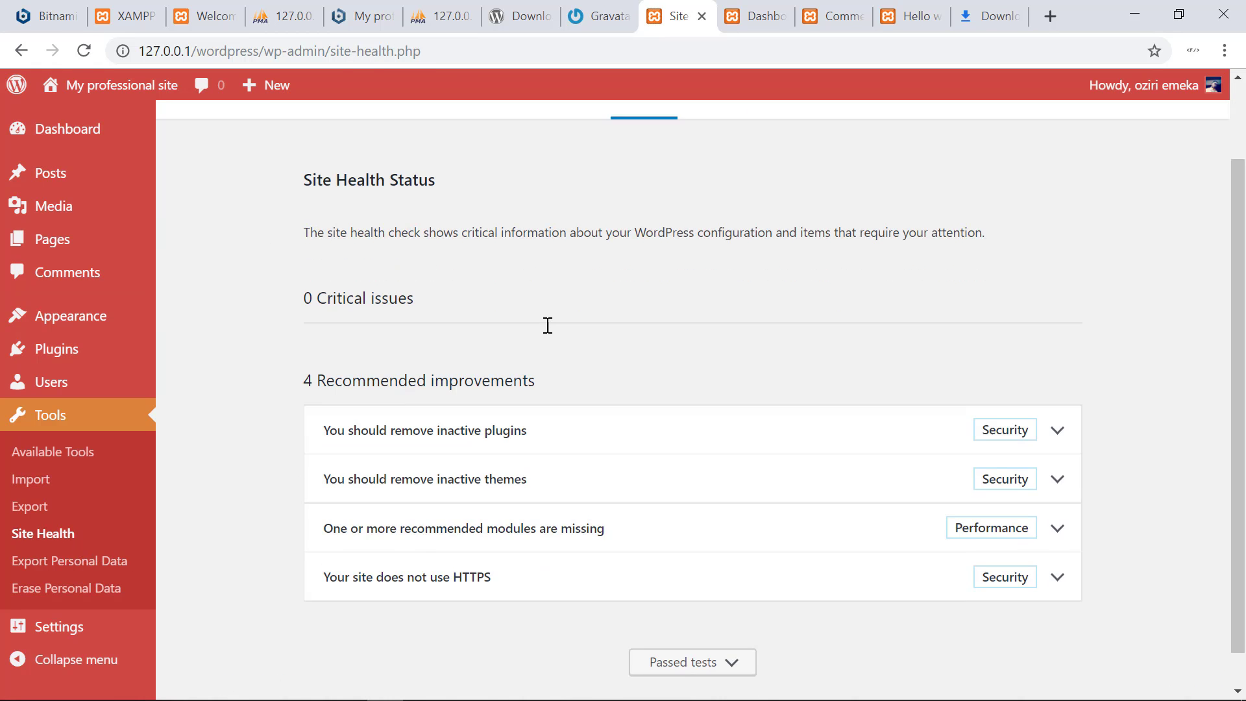
pyautogui.click(459, 393)
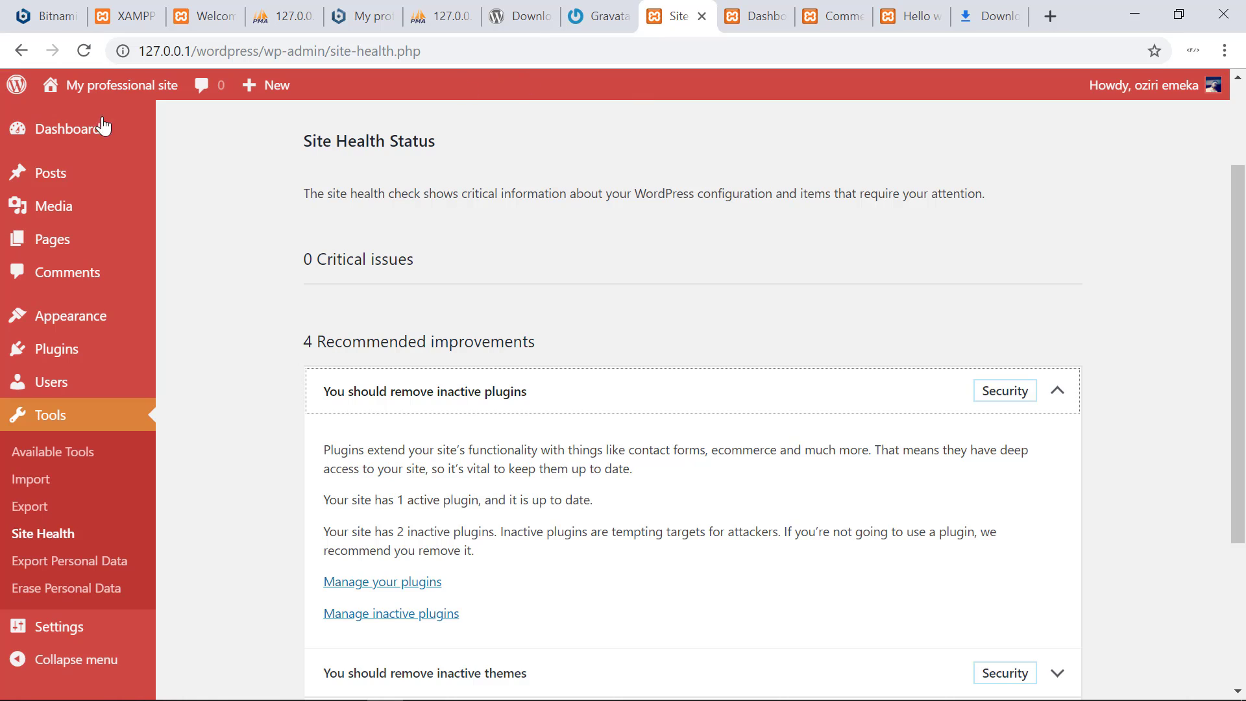
pyautogui.scroll(-3, 567, 321)
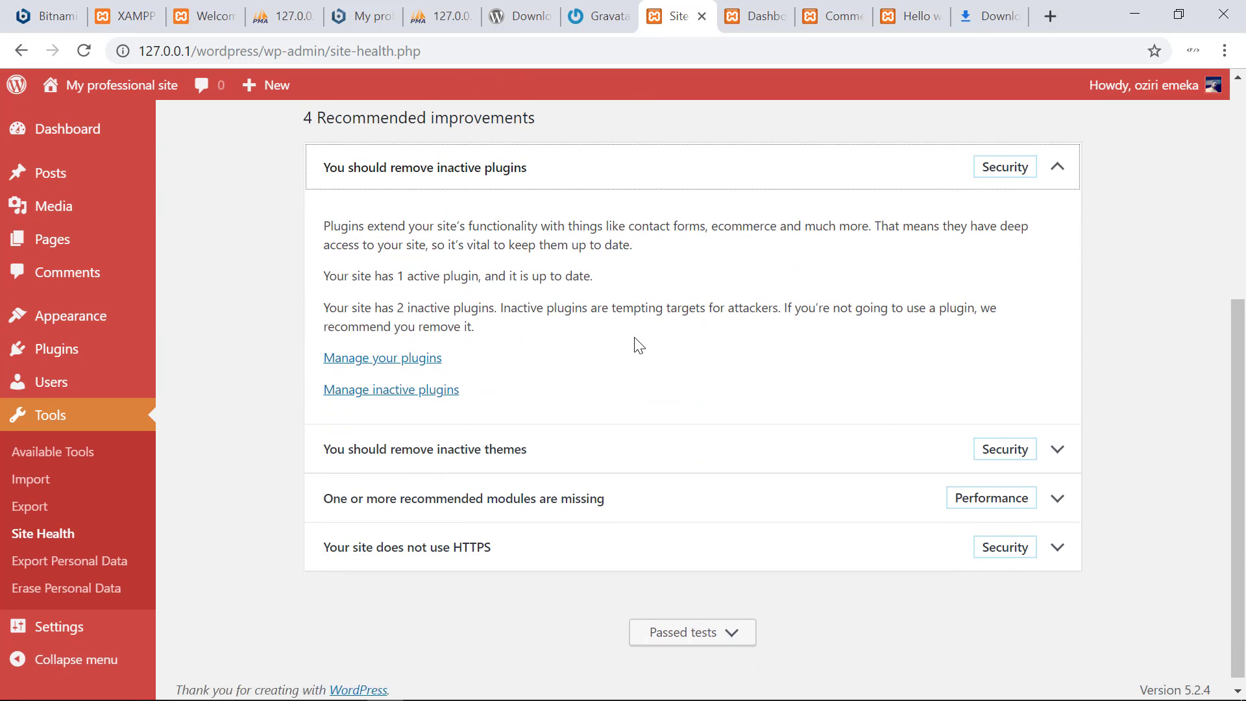
pyautogui.click(575, 452)
pyautogui.scroll(-3, 637, 348)
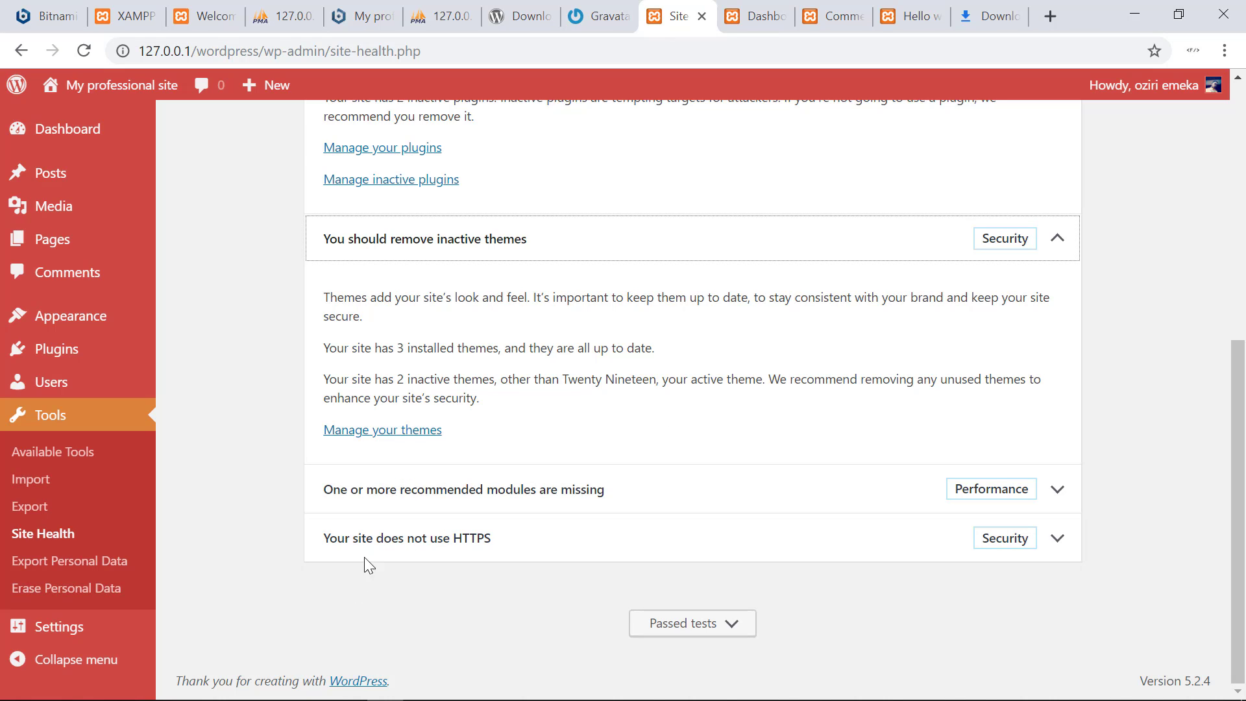
# - Expand and read the Site Health recommendations about missing recommended modules and the site not using HTTPS
pyautogui.click(428, 517)
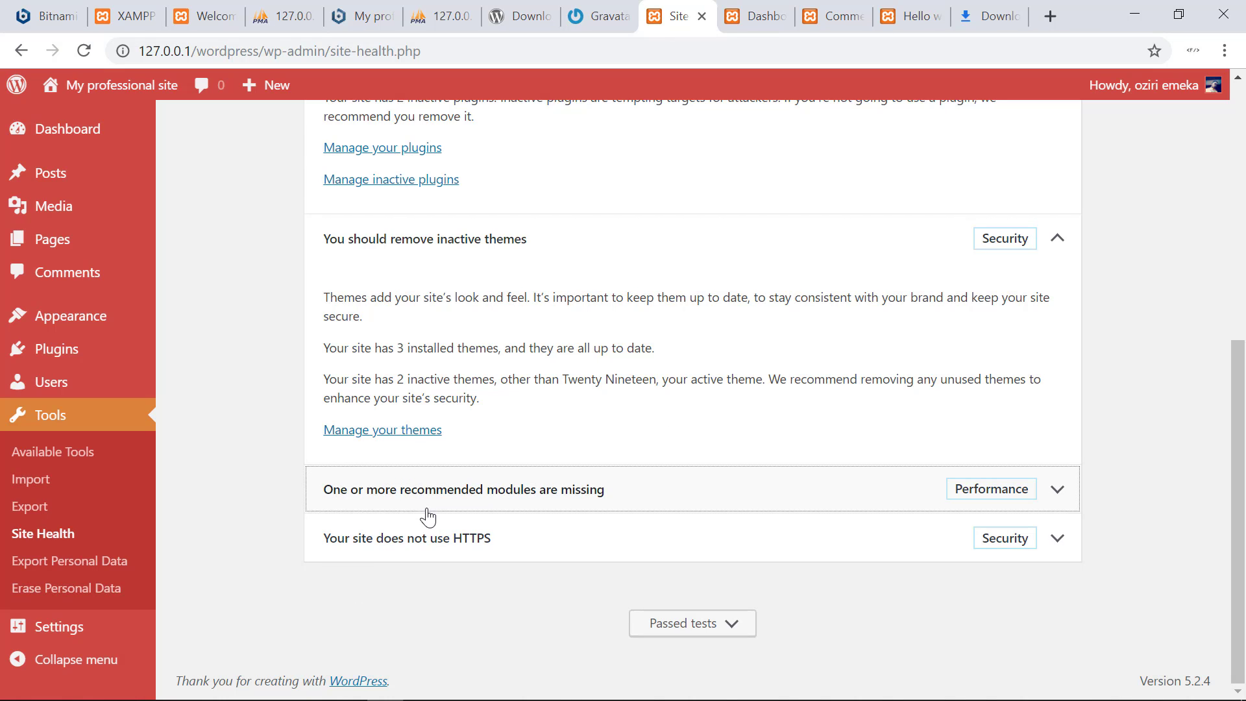
pyautogui.scroll(-3, 423, 459)
pyautogui.moveTo(497, 478); pyautogui.dragTo(674, 479)
pyautogui.click(474, 479)
pyautogui.click(541, 557)
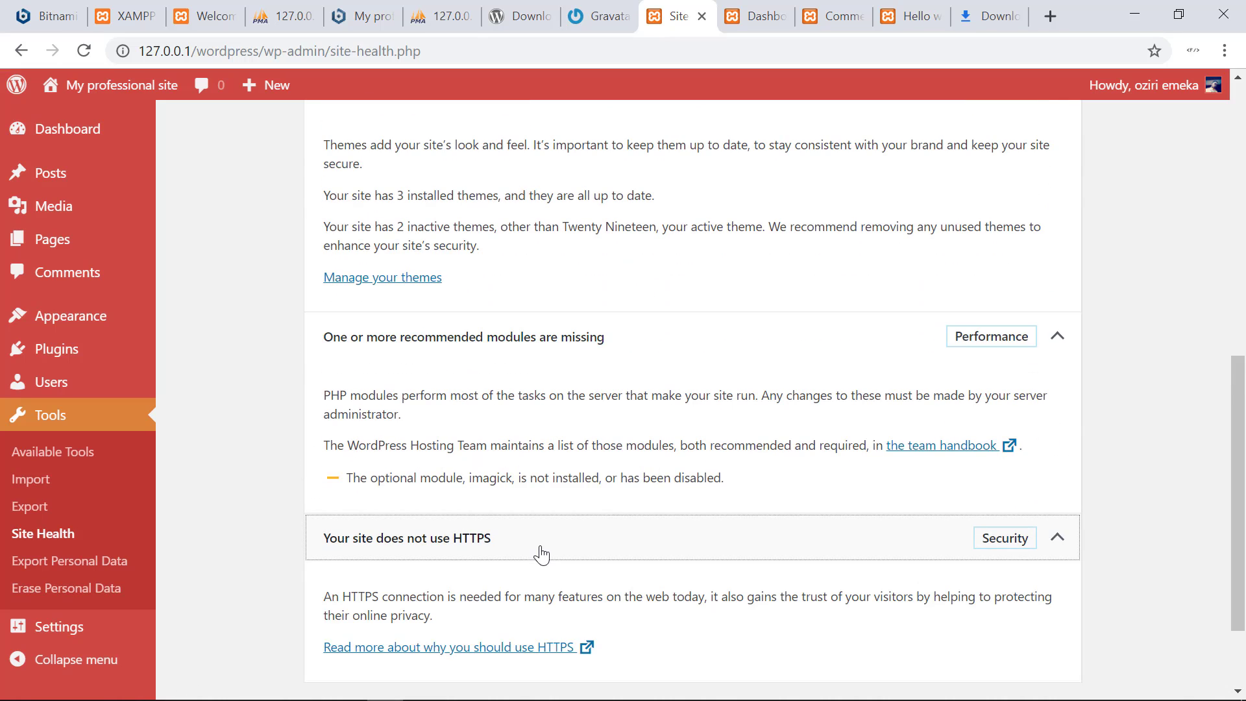
pyautogui.scroll(-2, 579, 520)
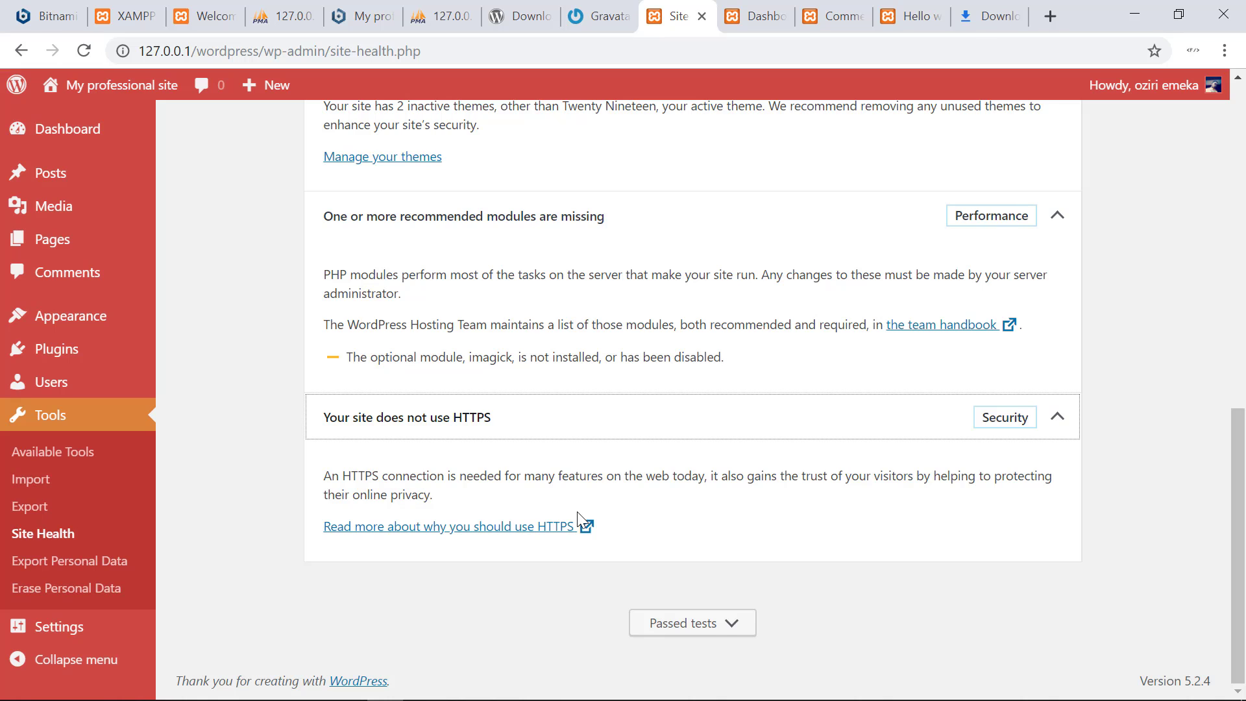
pyautogui.scroll(1, 526, 421)
pyautogui.scroll(-1, 505, 406)
# - Show the passed Site Health tests and review the full list of items with no issues
pyautogui.click(718, 629)
pyautogui.scroll(-6, 717, 620)
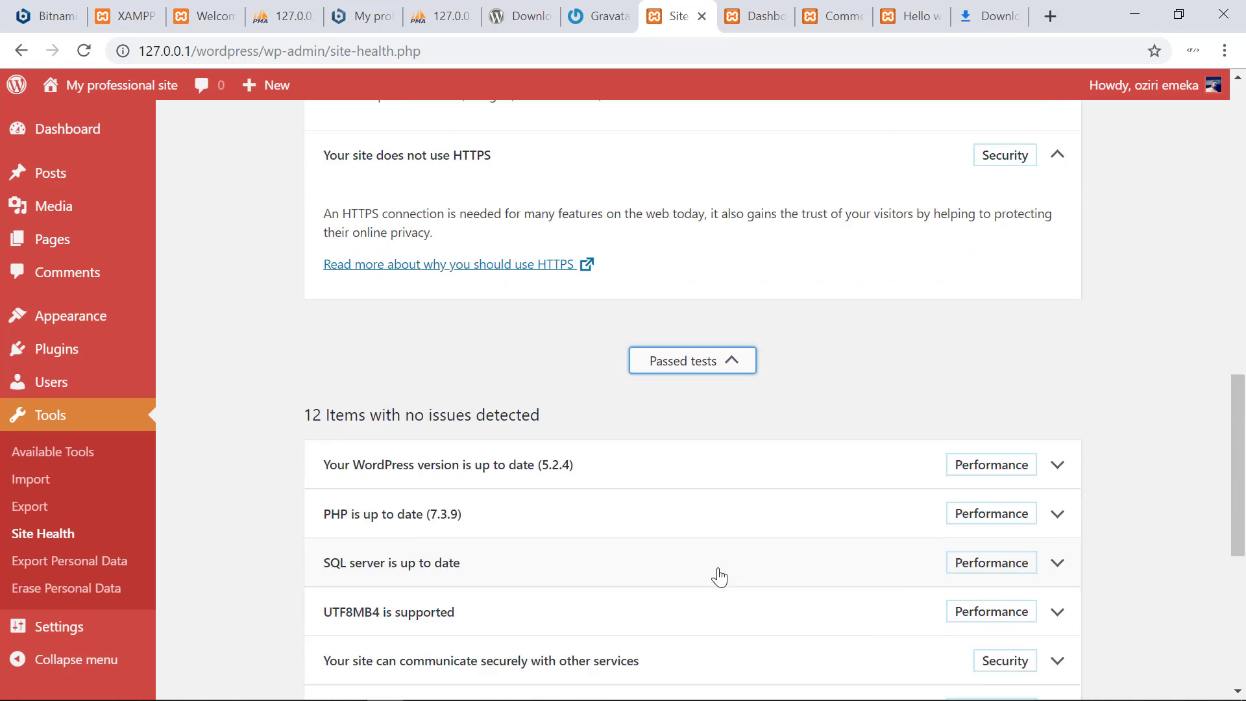
pyautogui.scroll(4, 646, 535)
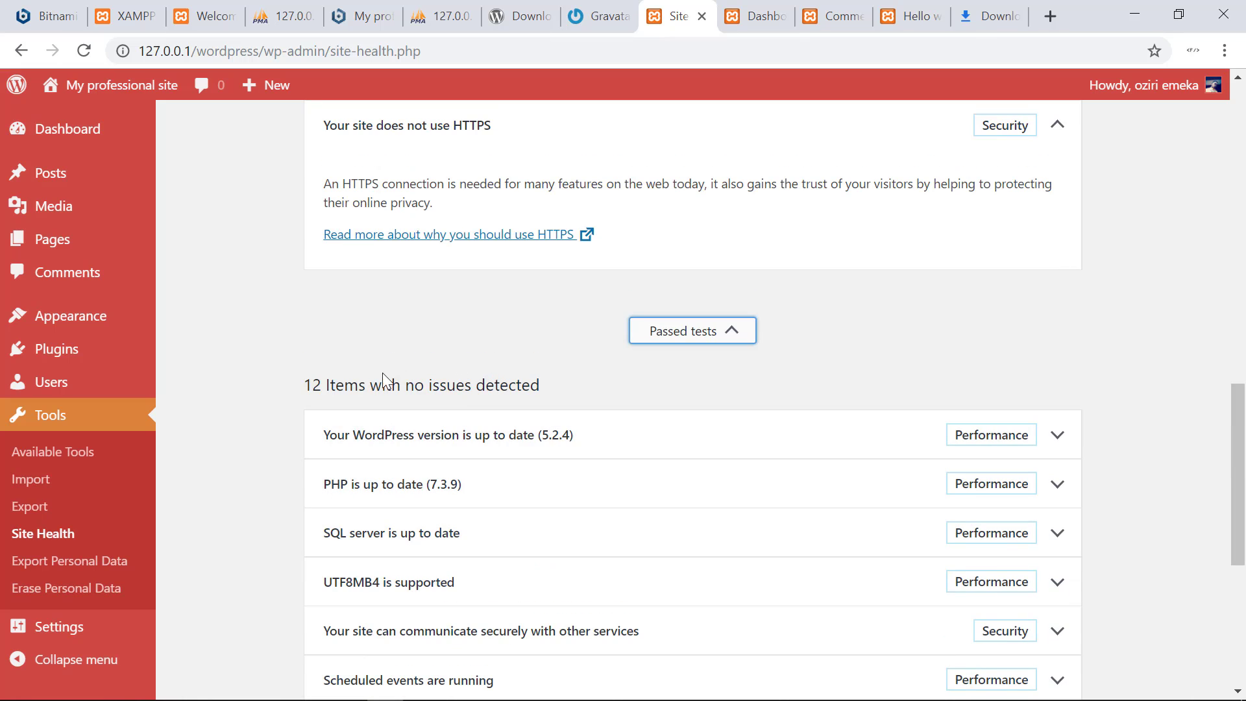
pyautogui.moveTo(370, 385); pyautogui.dragTo(566, 385)
pyautogui.click(584, 377)
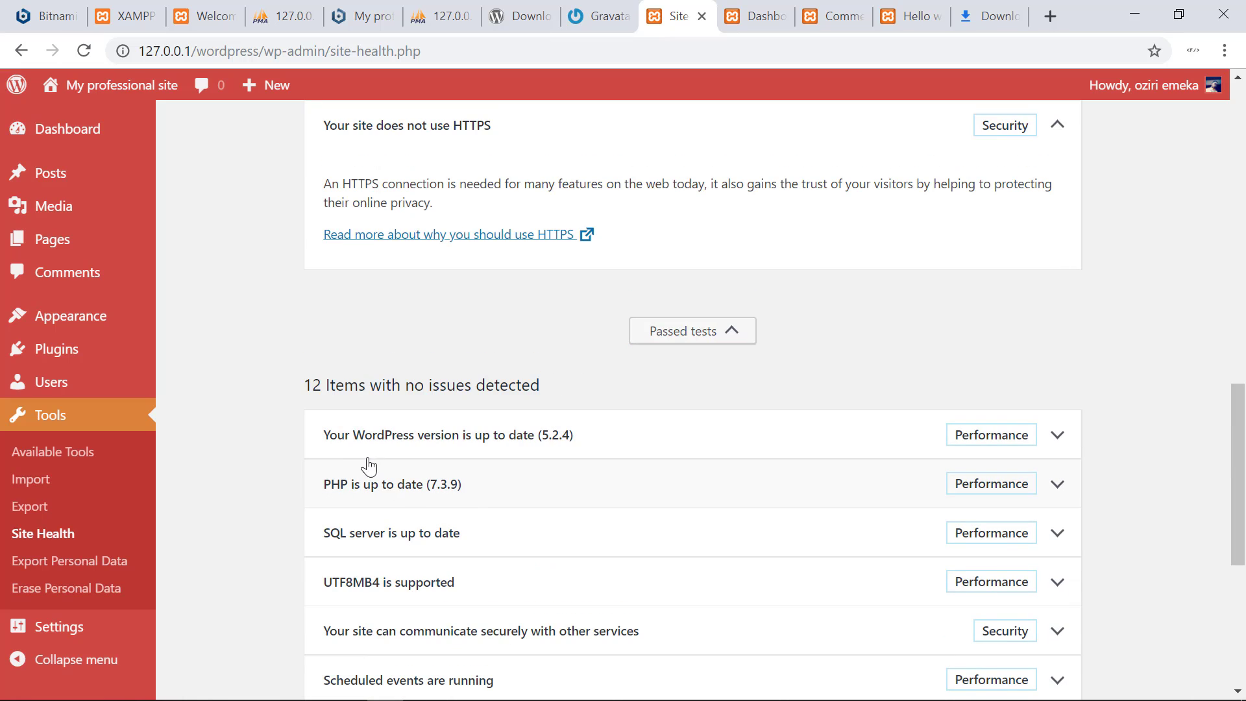
pyautogui.scroll(-1, 558, 495)
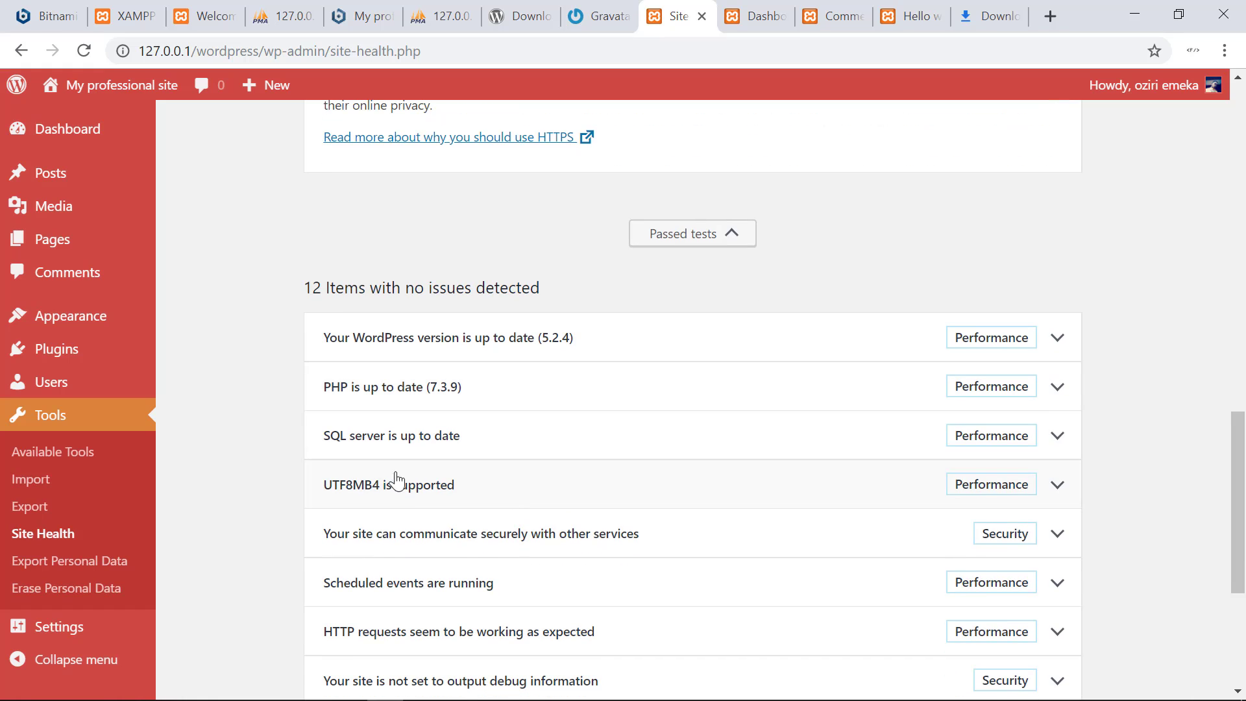
pyautogui.scroll(-5, 532, 447)
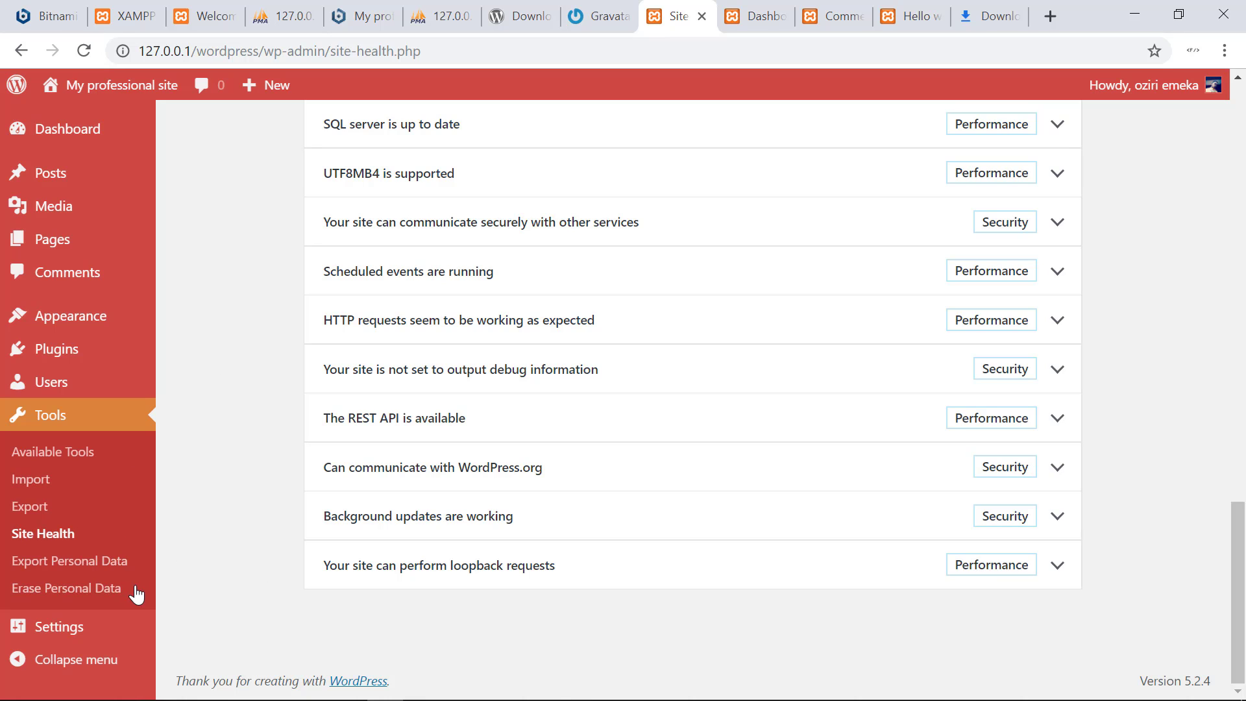
# - View the Export Personal Data and Erase Personal Data request pages, ending on Export Personal Data
pyautogui.click(83, 568)
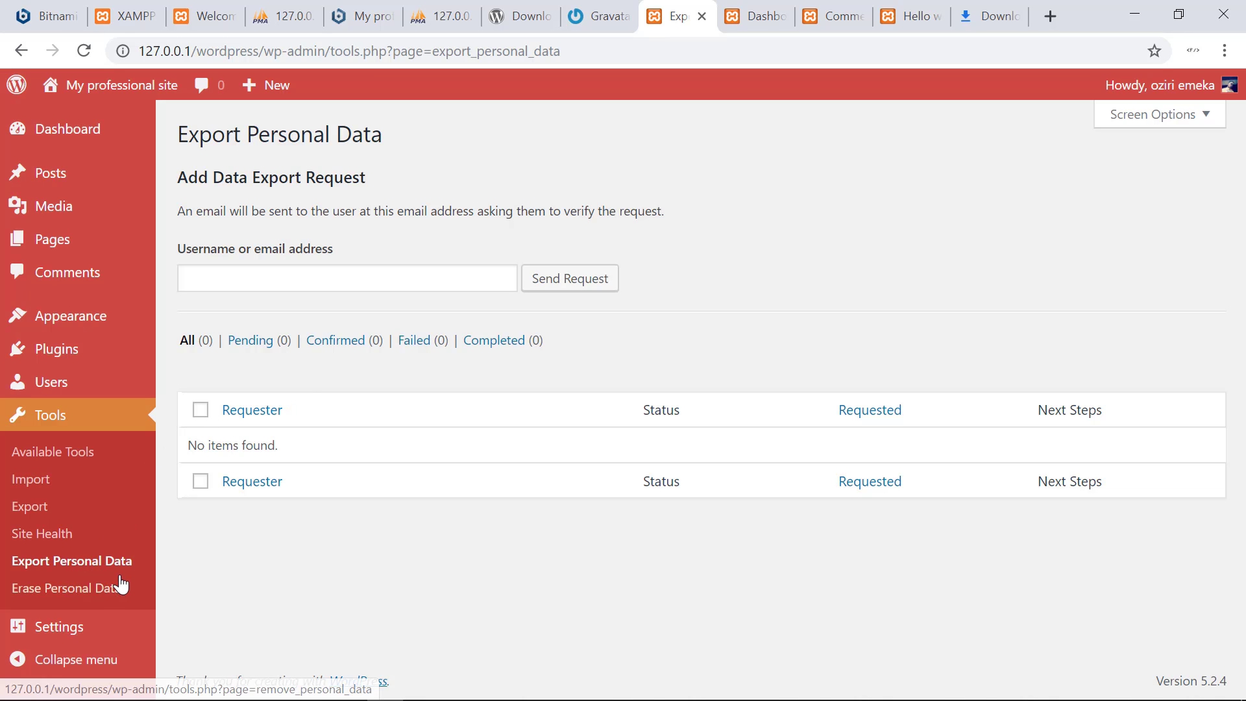
pyautogui.click(99, 598)
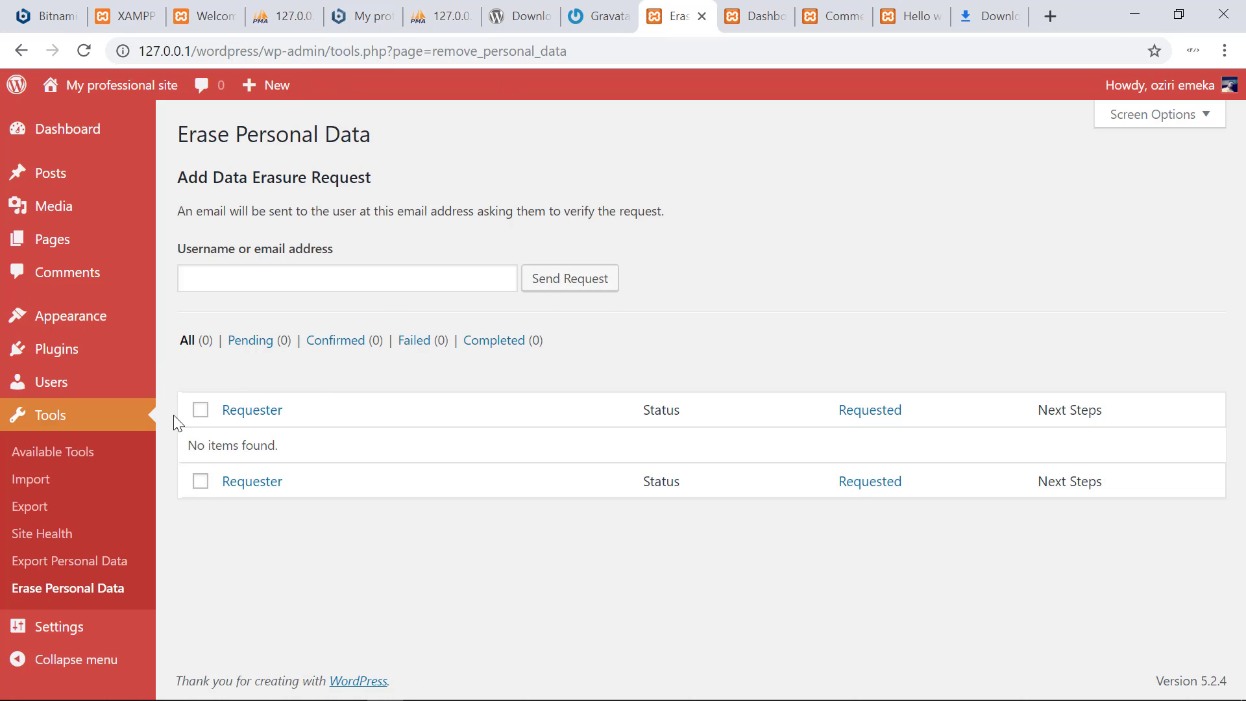
pyautogui.click(72, 562)
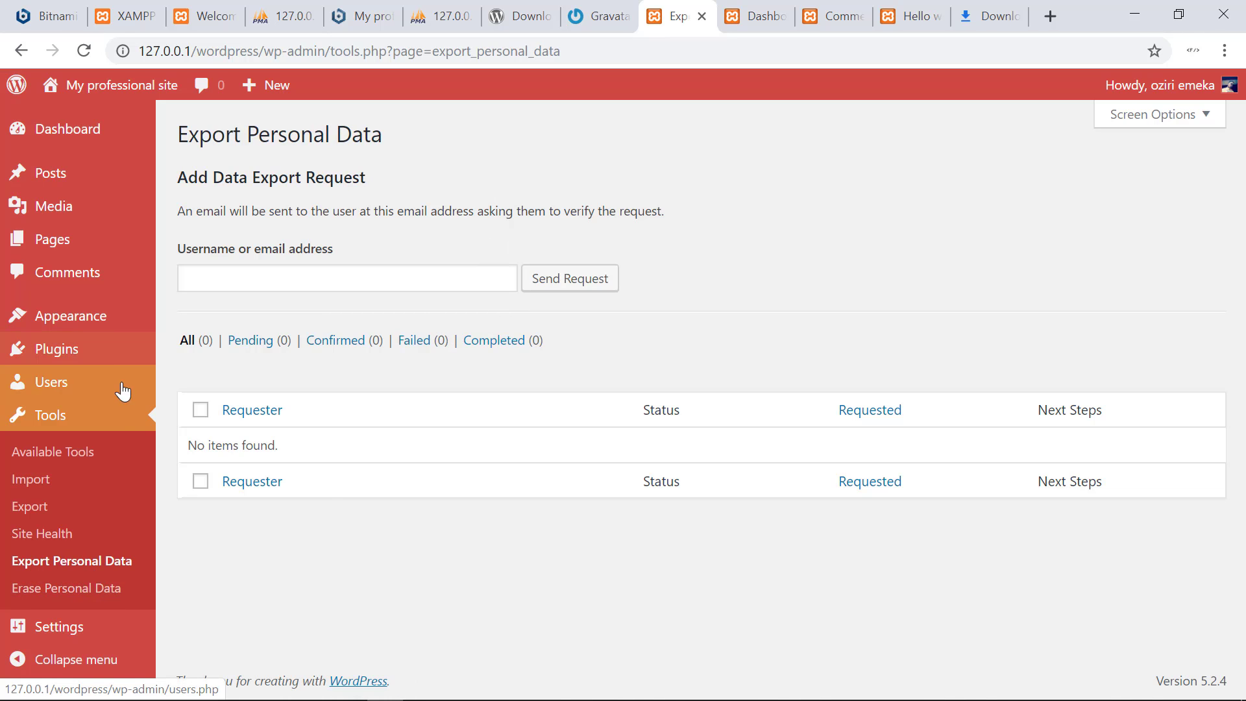
pyautogui.moveTo(91, 390)
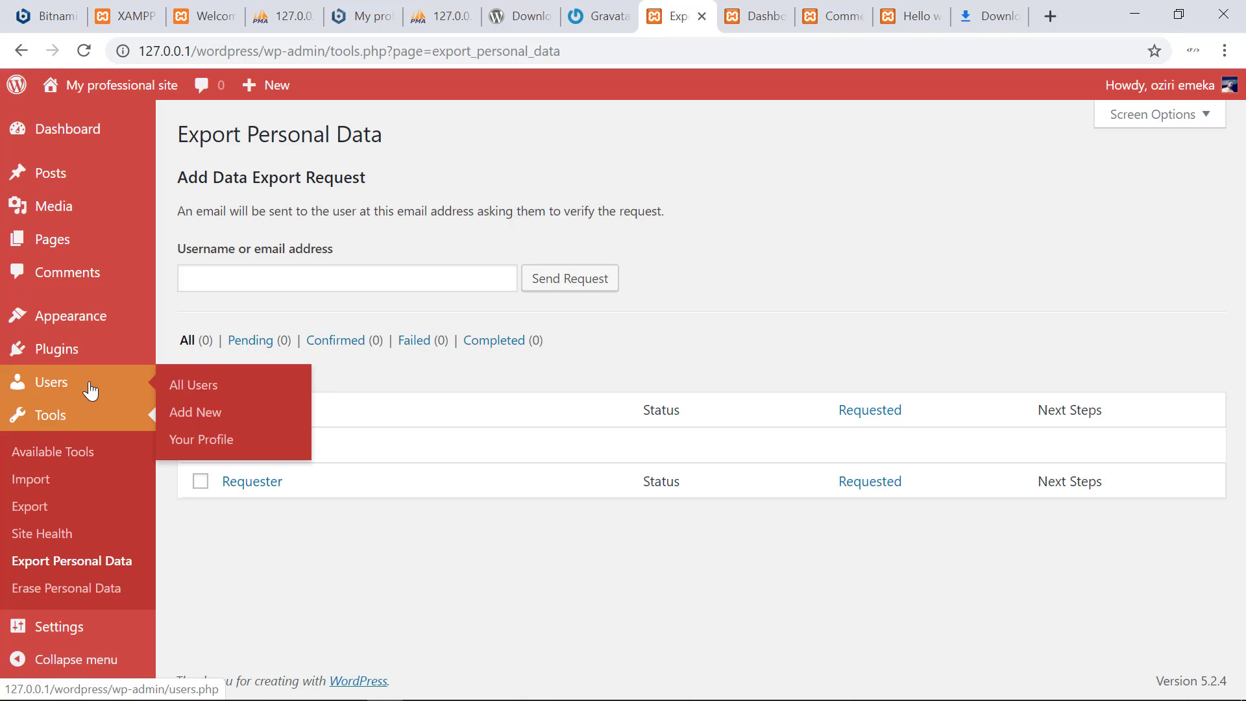